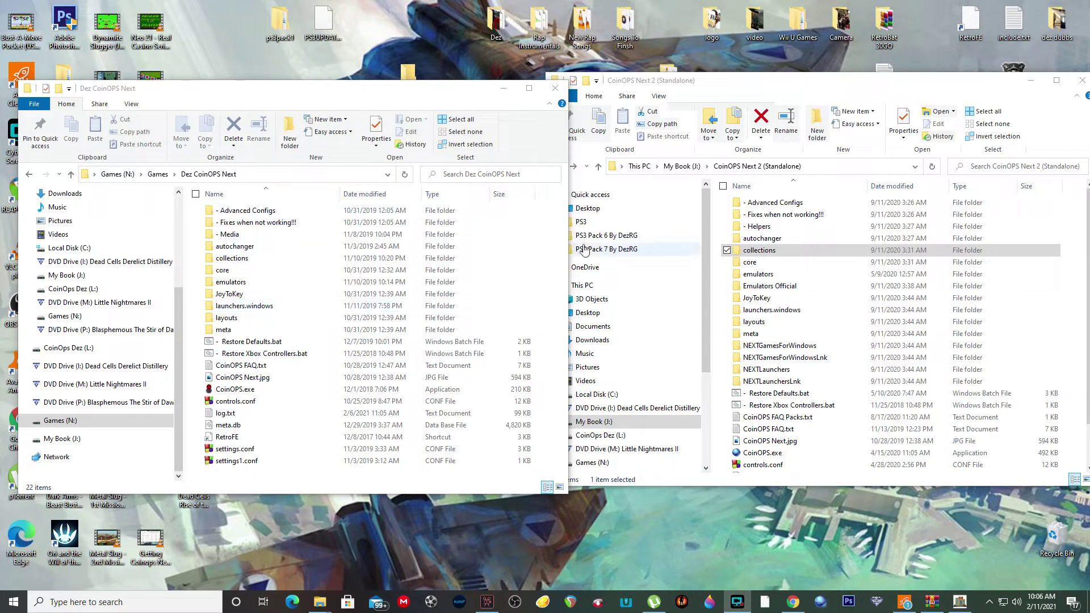
- In the left window, open the old collections folder and its '- Super Nintendo' collection
{"action": "double_click", "coordinate": [247, 260]}
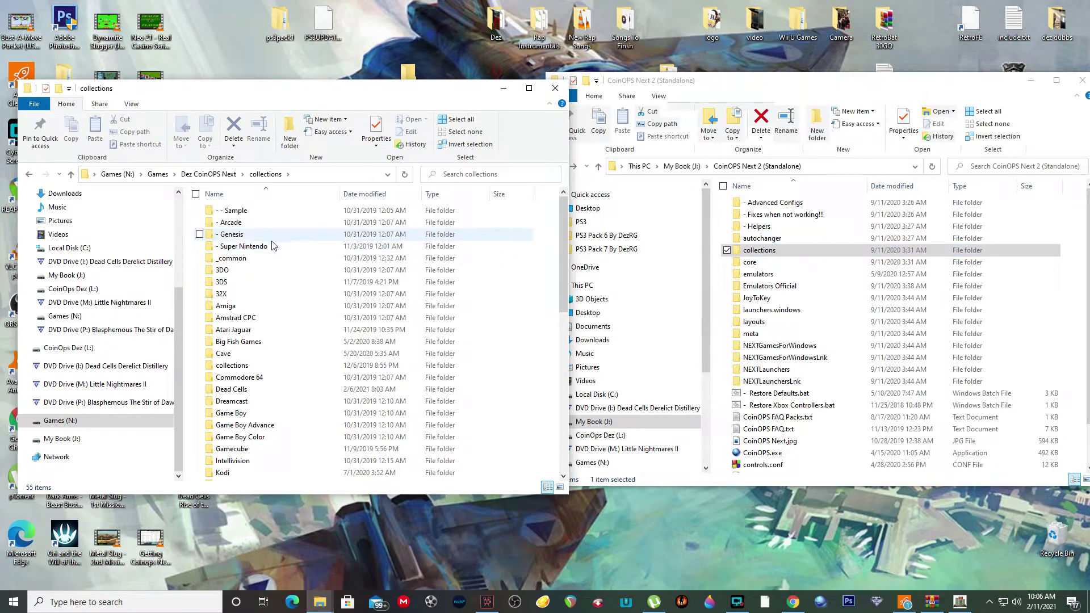
{"action": "left_click", "coordinate": [252, 247]}
{"action": "double_click", "coordinate": [251, 246]}
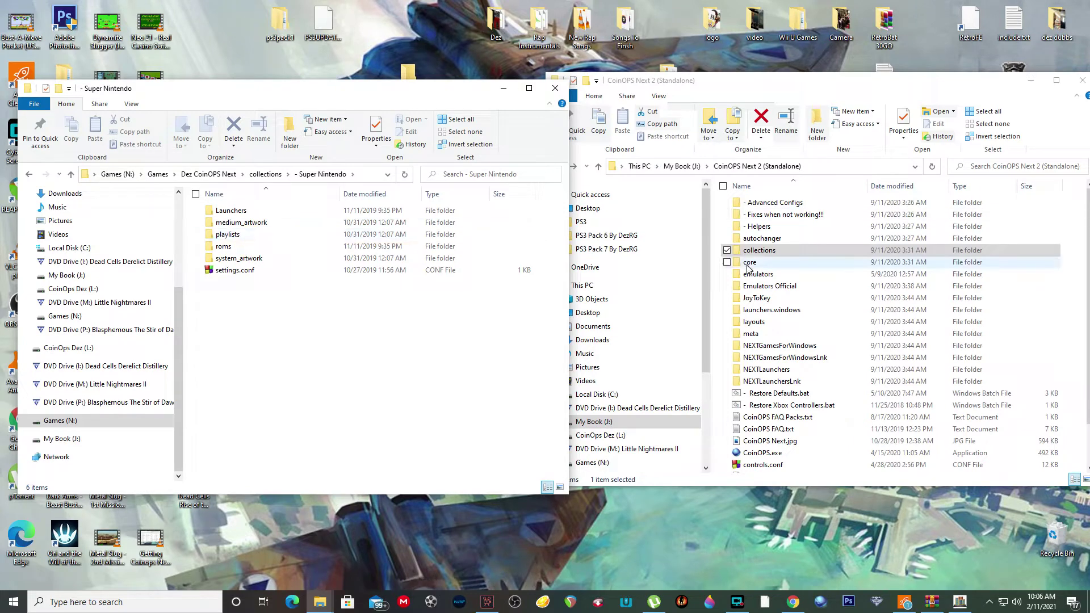
- In the right window, open the CoinOPS Next 2 collections and then Super Nintendo Official
{"action": "double_click", "coordinate": [761, 252]}
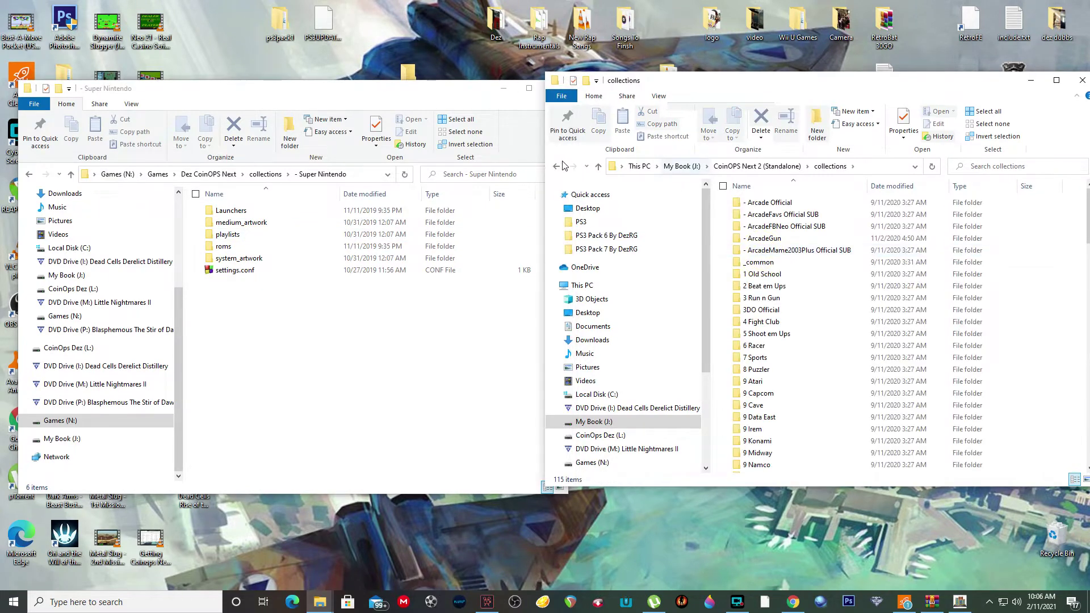
{"action": "scroll", "coordinate": [832, 304], "scroll_direction": "down", "scroll_amount": 15}
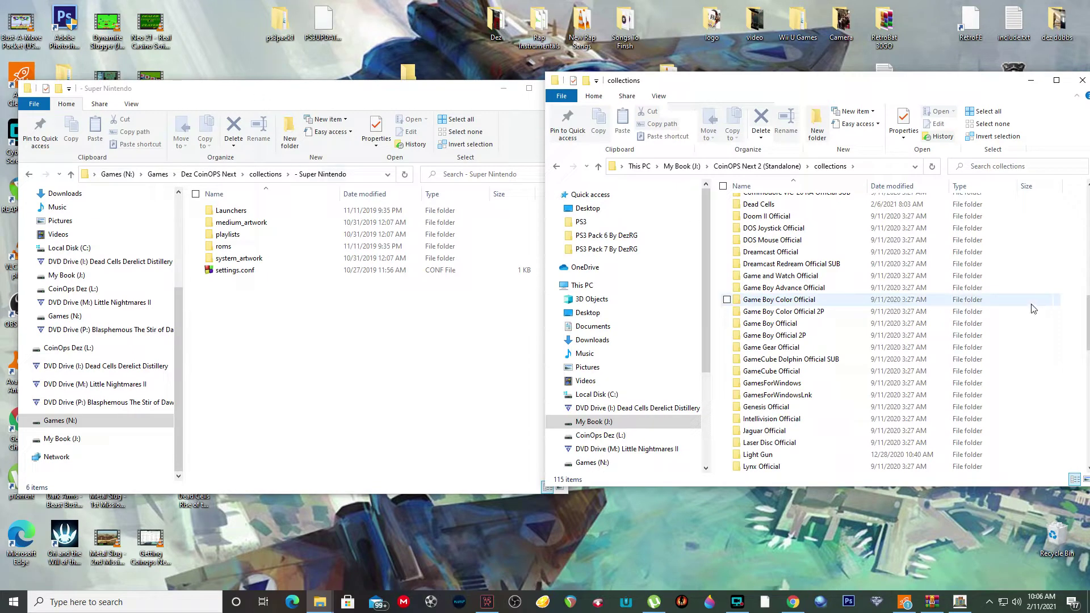
{"action": "scroll", "coordinate": [888, 310], "scroll_direction": "down", "scroll_amount": 15}
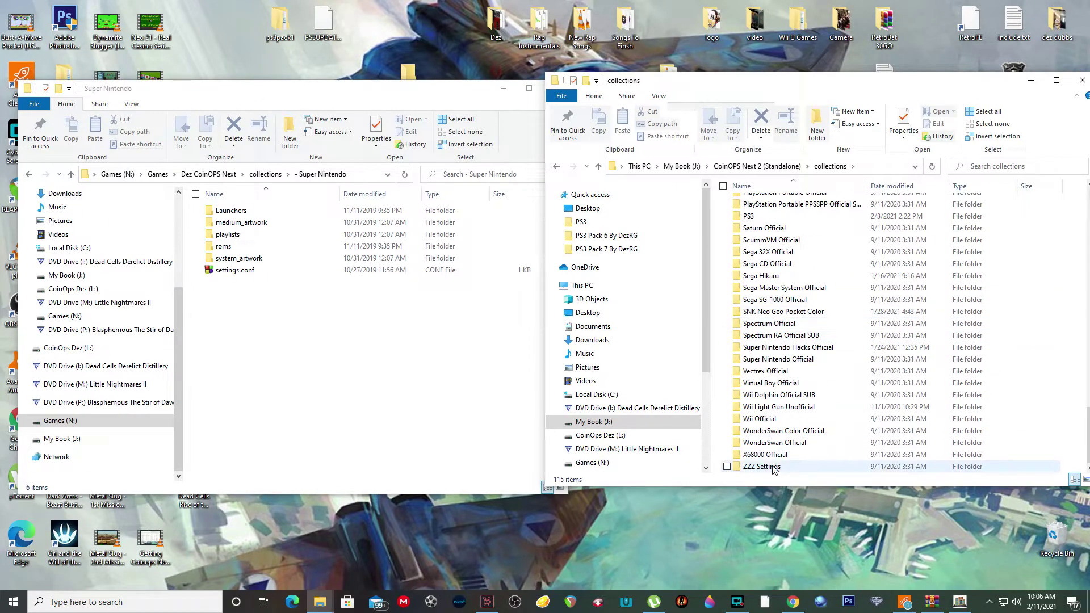
{"action": "double_click", "coordinate": [769, 360]}
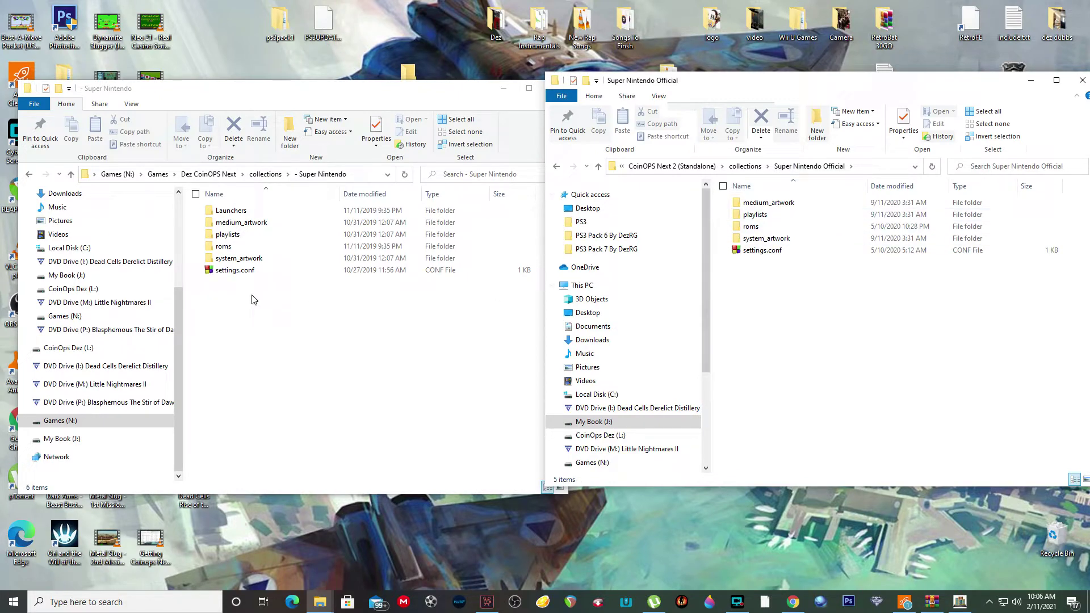
- Select medium_artwork, playlists, roms and system_artwork and drag them onto Super Nintendo Official
{"action": "left_click", "coordinate": [242, 222]}
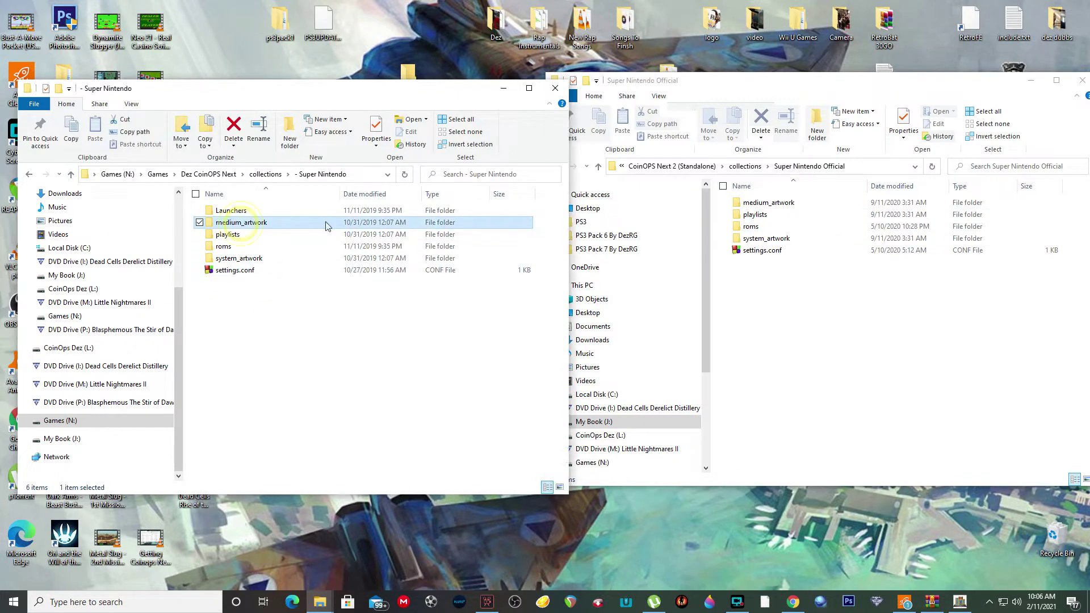
{"action": "left_click", "coordinate": [234, 270]}
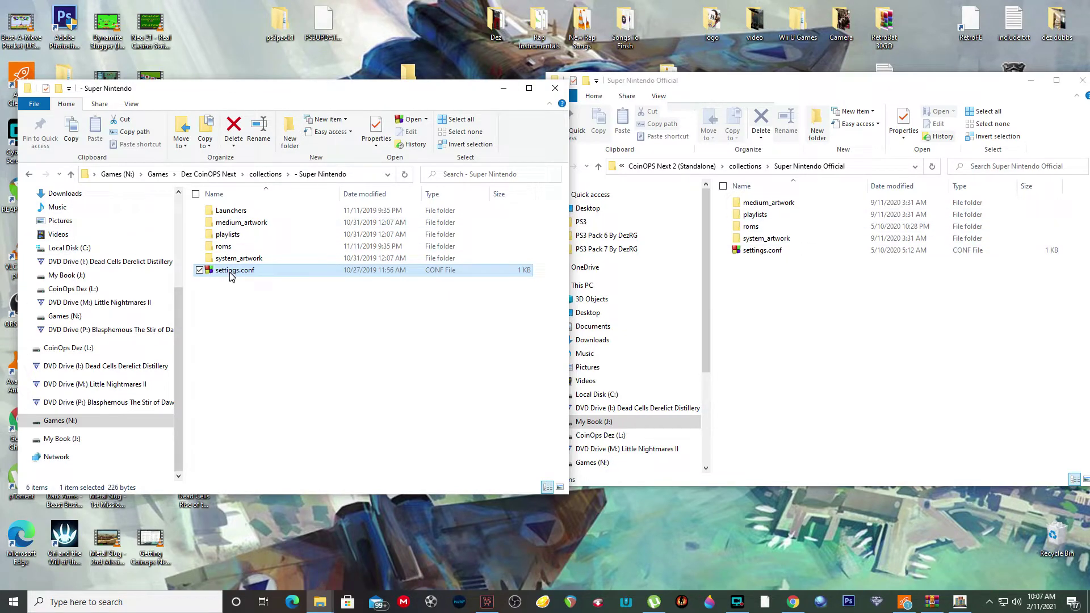
{"action": "left_click", "coordinate": [253, 222]}
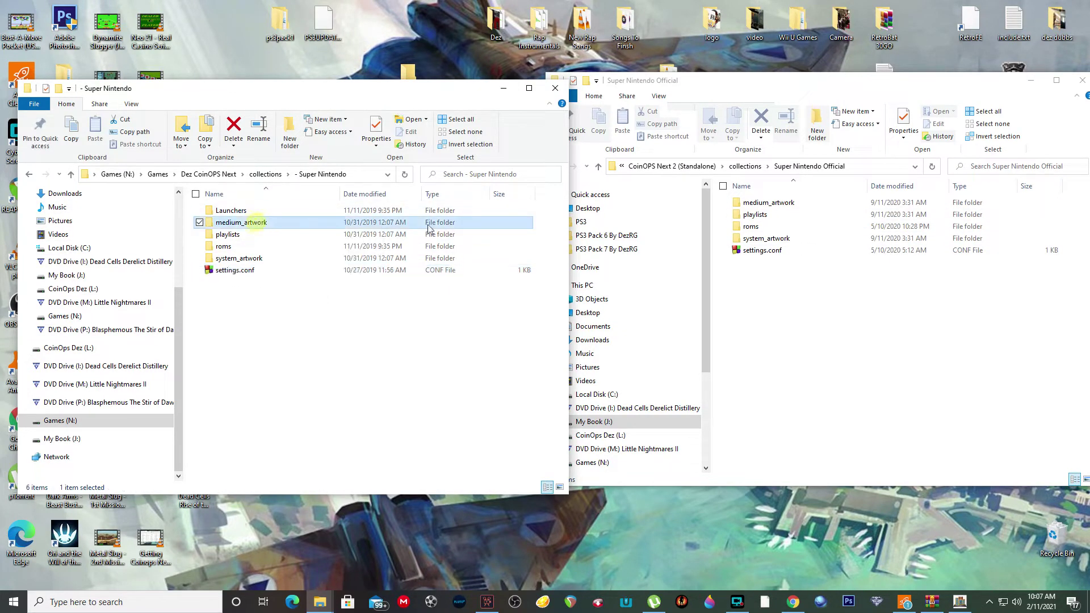
{"action": "left_click_drag", "start_coordinate": [551, 225], "coordinate": [446, 266]}
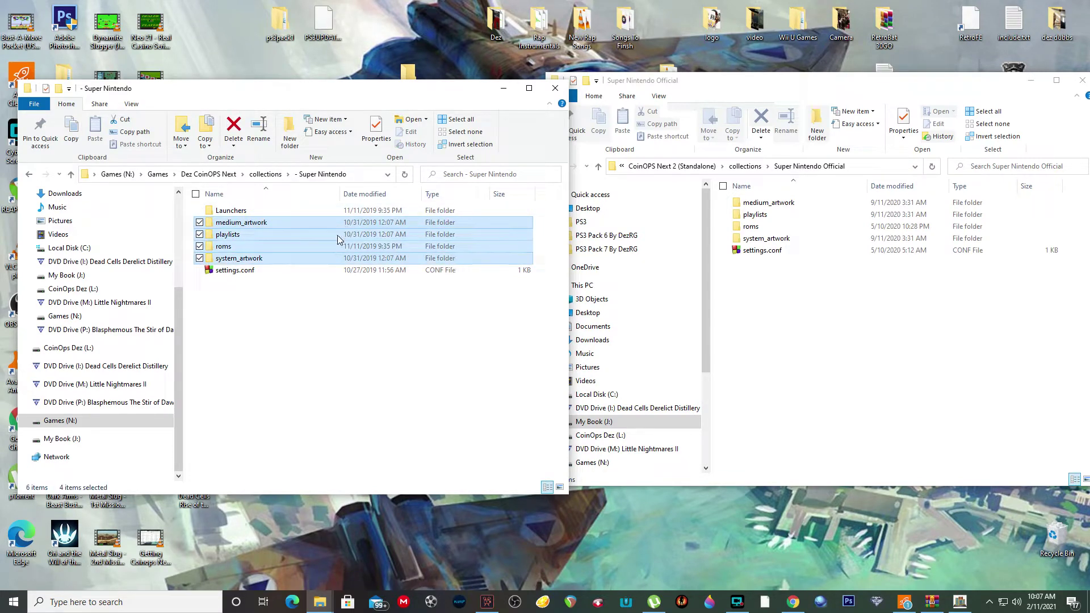
{"action": "left_click_drag", "start_coordinate": [224, 235], "coordinate": [890, 375]}
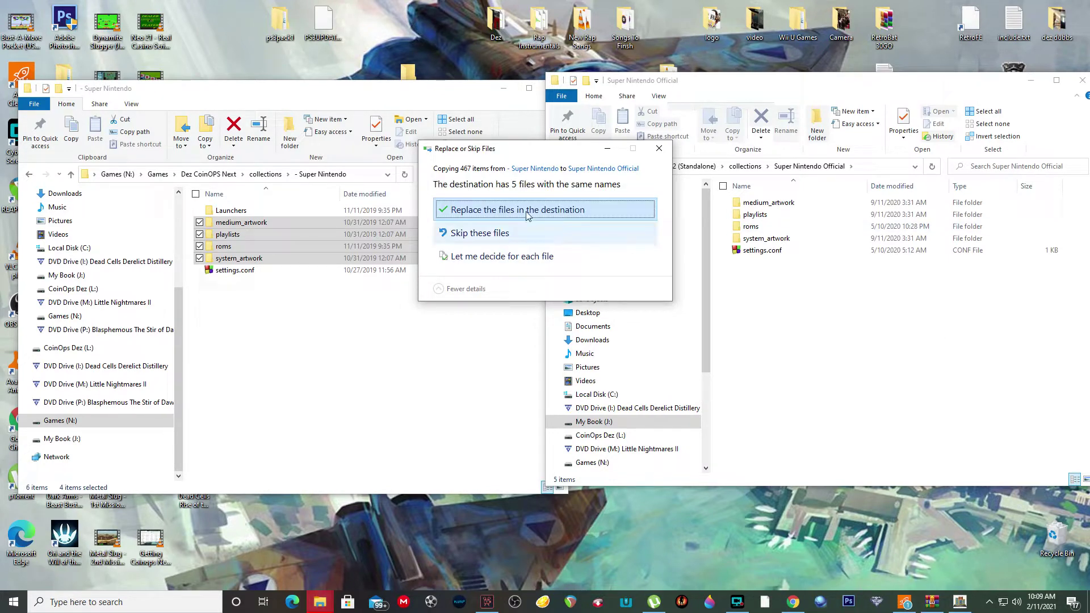
- Resolve the 5 file conflicts with 'Let me decide', then go back and launch CoinOPS.exe
{"action": "left_click", "coordinate": [490, 257]}
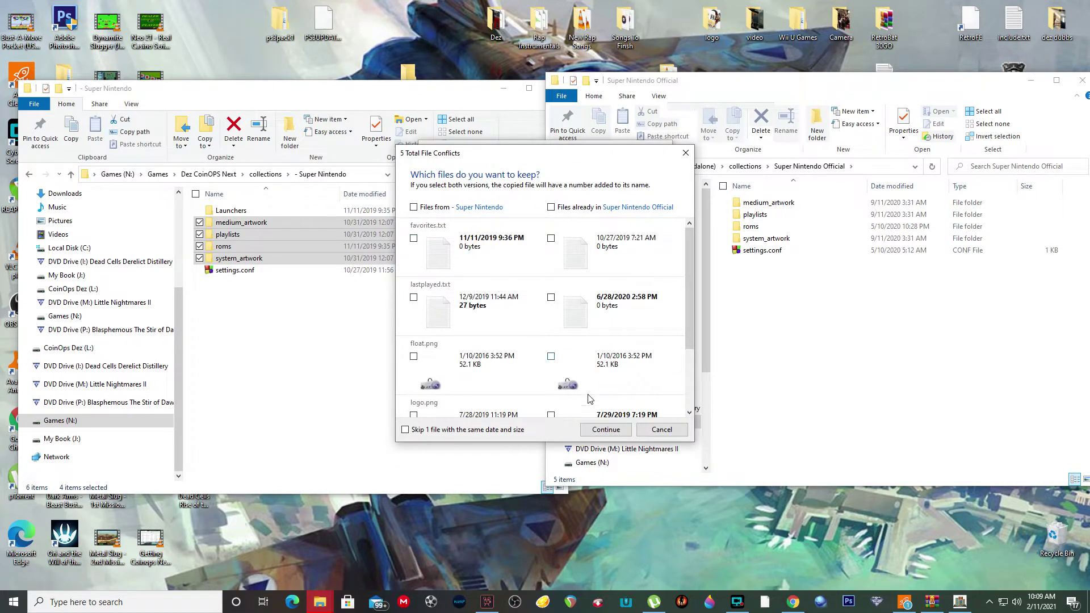
{"action": "left_click", "coordinate": [606, 429]}
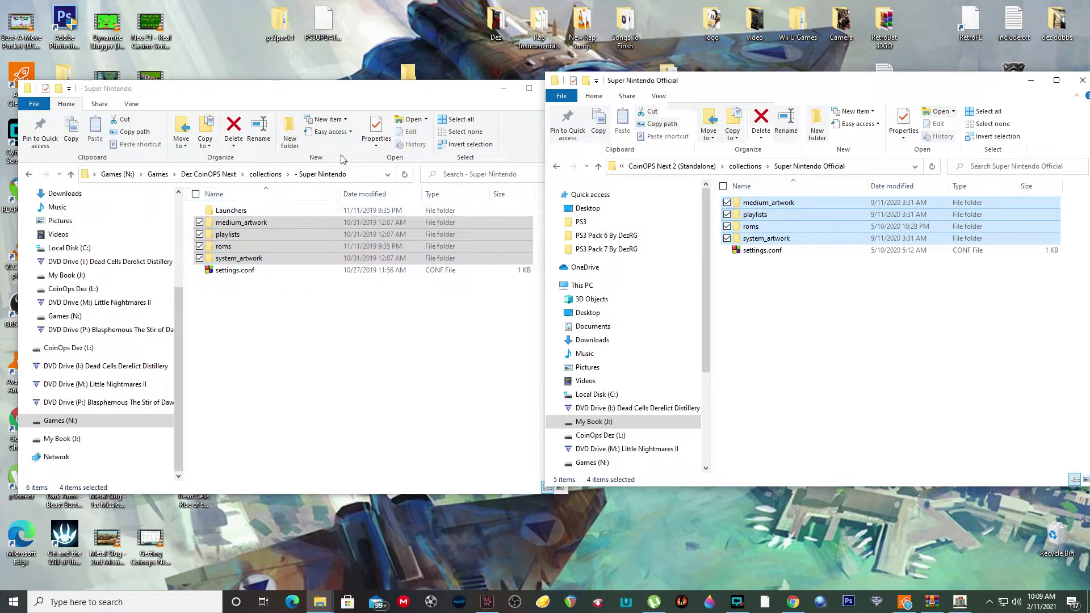
{"action": "left_click", "coordinate": [557, 167]}
{"action": "left_click", "coordinate": [558, 168]}
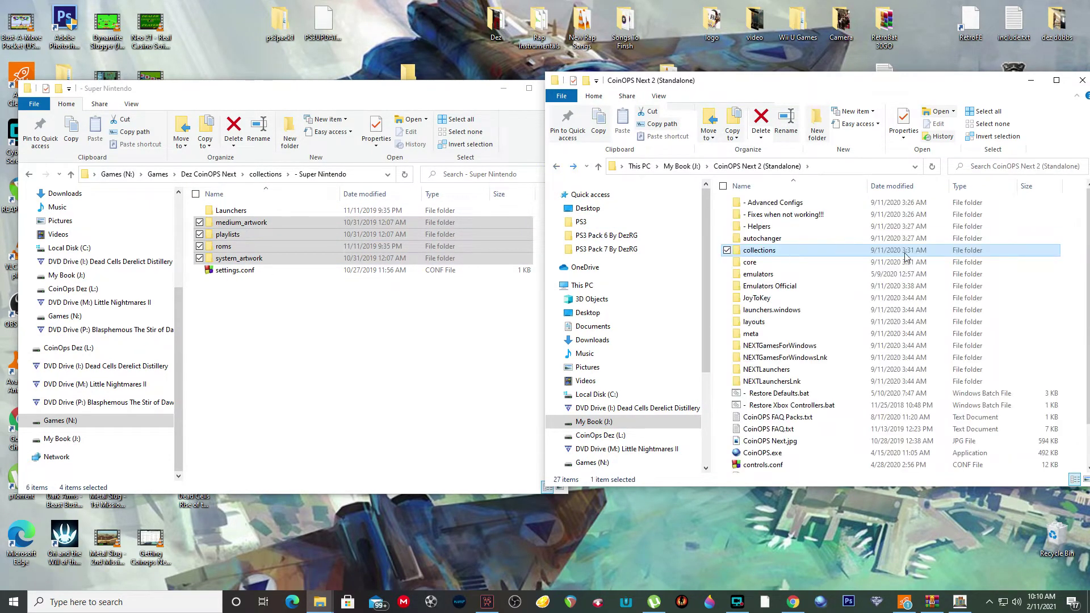
{"action": "left_click", "coordinate": [760, 453]}
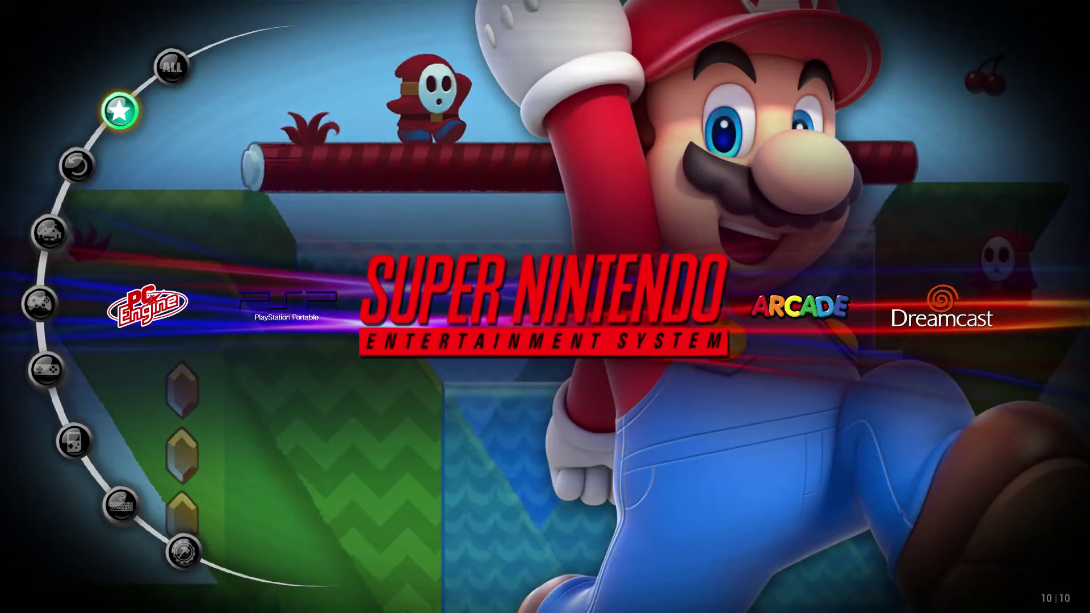
- Open the Super Nintendo game list and browse past Ardy Lightfoot and Battletoads to Chrono Trigger
{"action": "key", "text": "Return"}
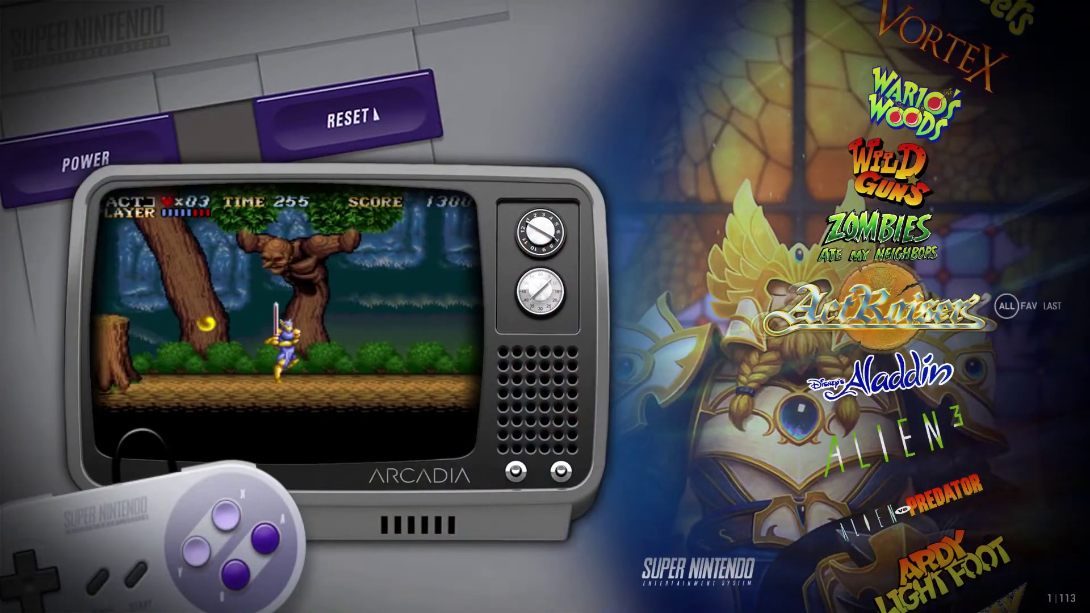
{"action": "key", "text": "Down"}
{"action": "key", "text": "Down"}
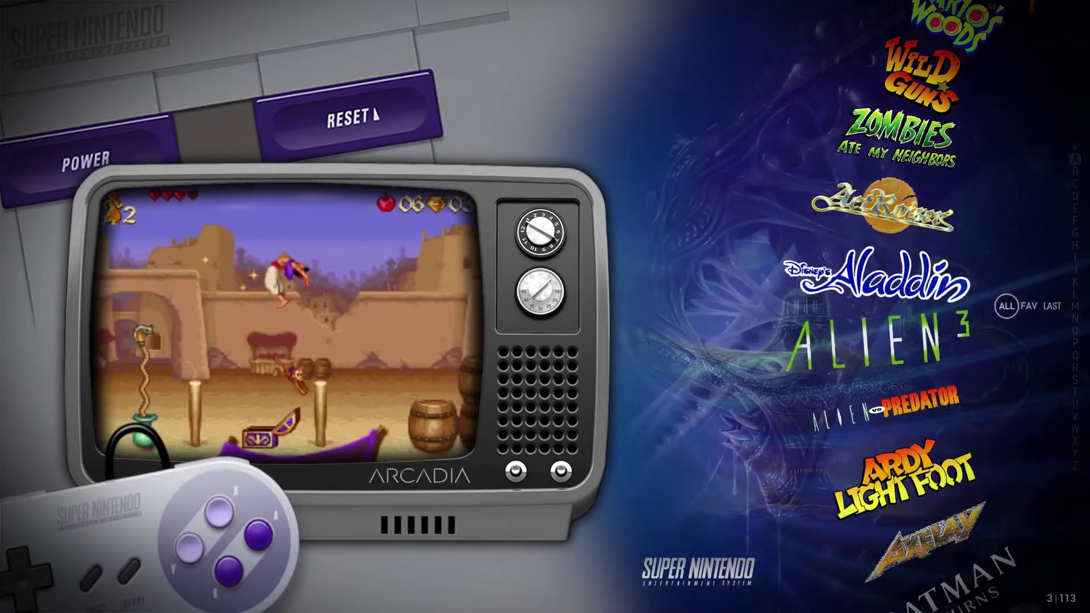
{"action": "key", "text": "Down"}
{"action": "key", "text": "Down"}
{"action": "key", "text": "Down"}
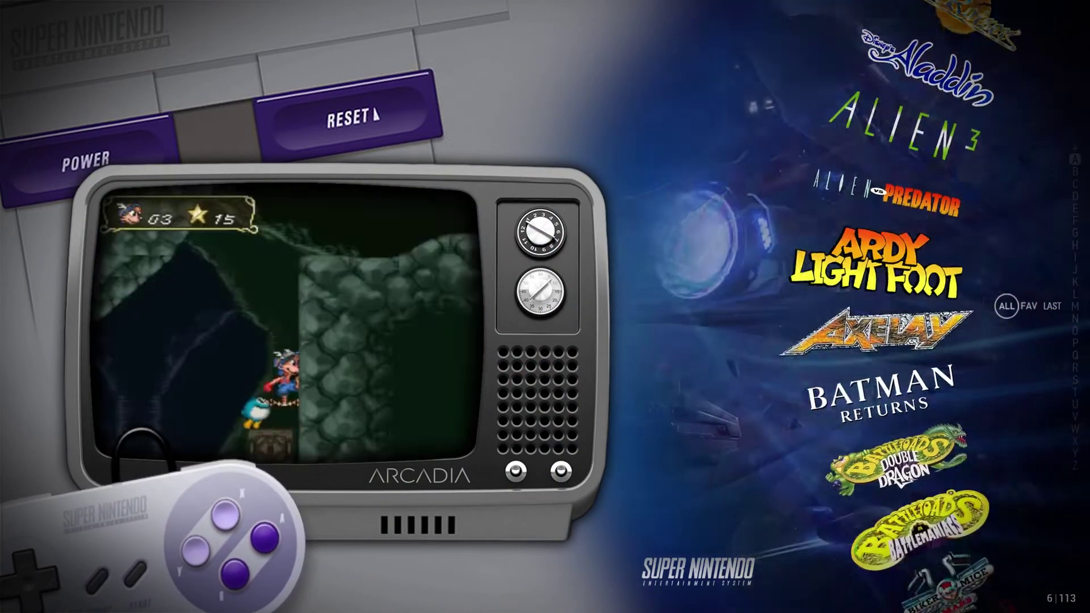
{"action": "key", "text": "Down"}
{"action": "key", "text": "Down"}
{"action": "key", "text": "Down"}
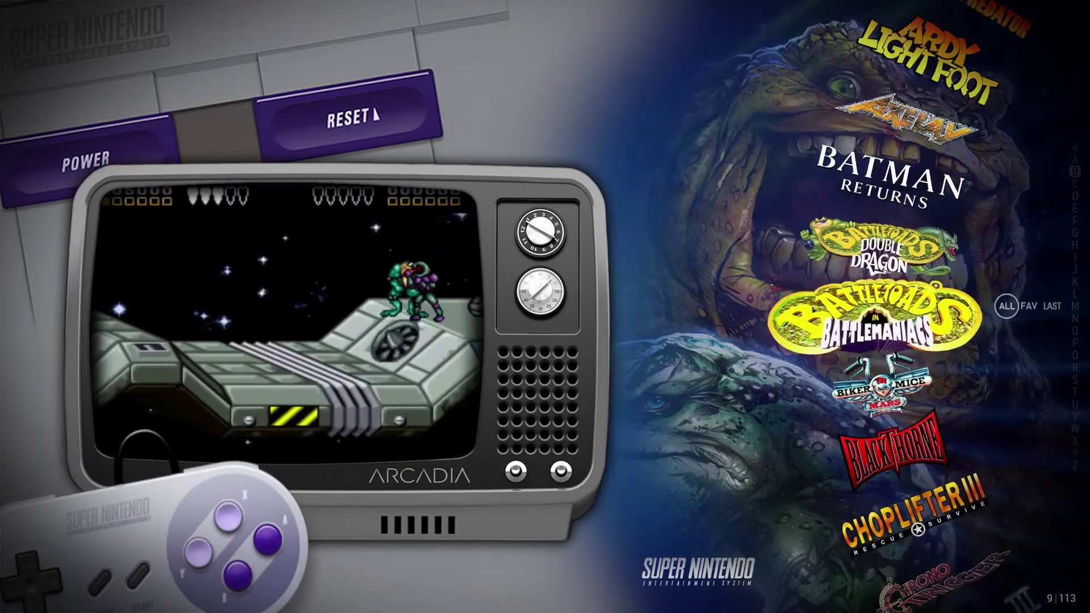
{"action": "key", "text": "Down"}
{"action": "key", "text": "Down"}
{"action": "key", "text": "Down"}
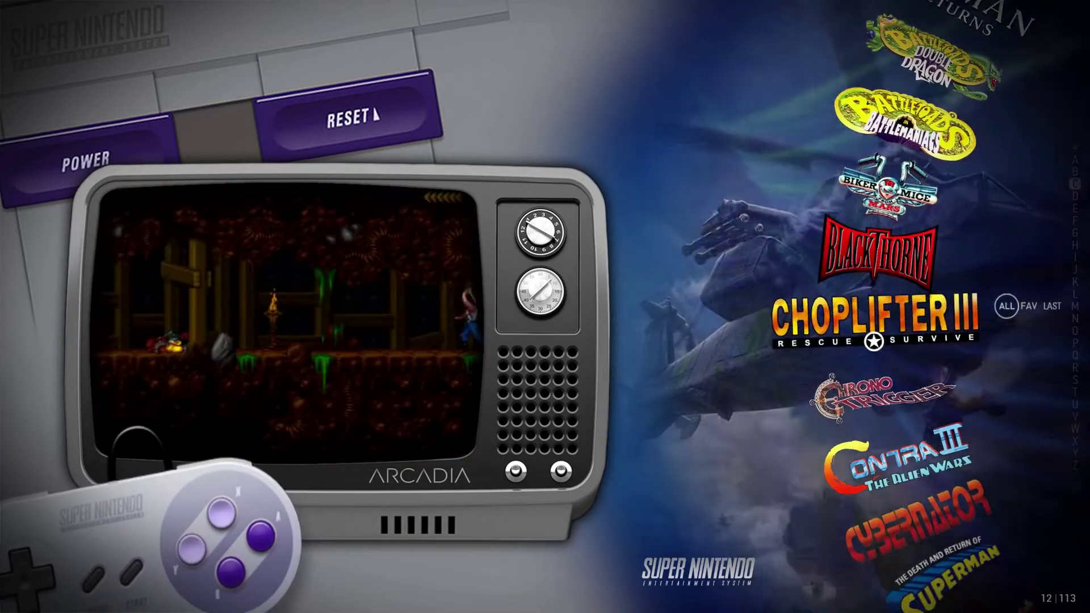
{"action": "key", "text": "Down"}
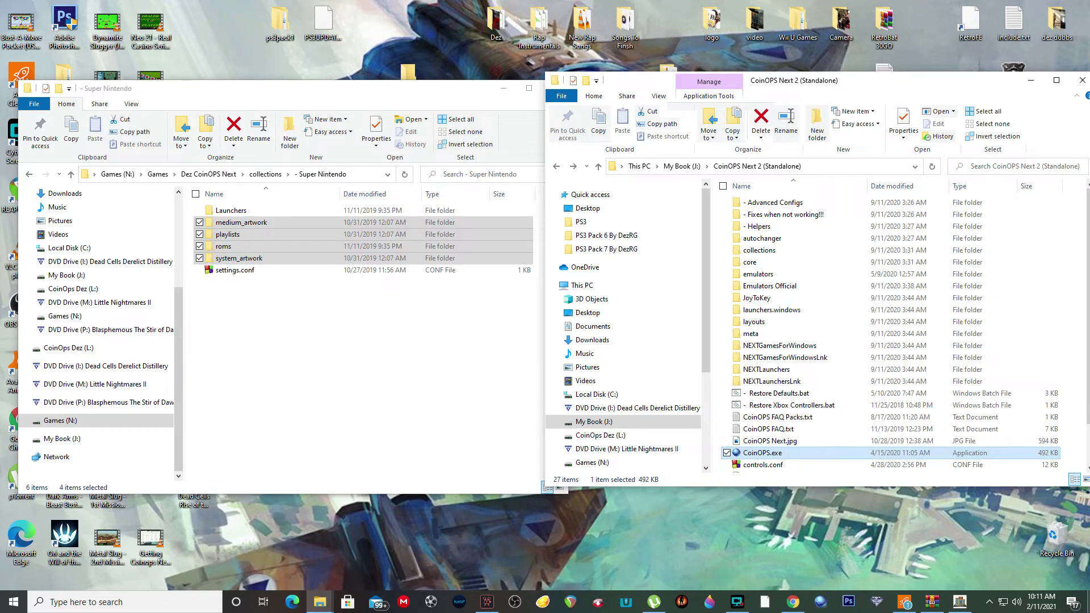
- Return the left window to the old collections and open Genesis Official in the right window
{"action": "left_click", "coordinate": [228, 275]}
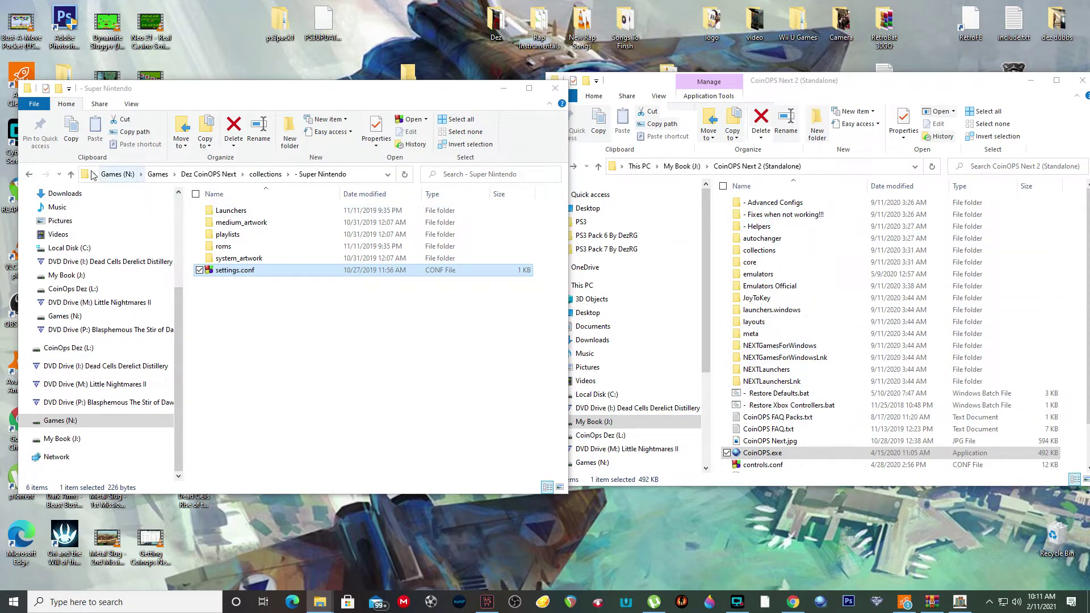
{"action": "left_click", "coordinate": [28, 176]}
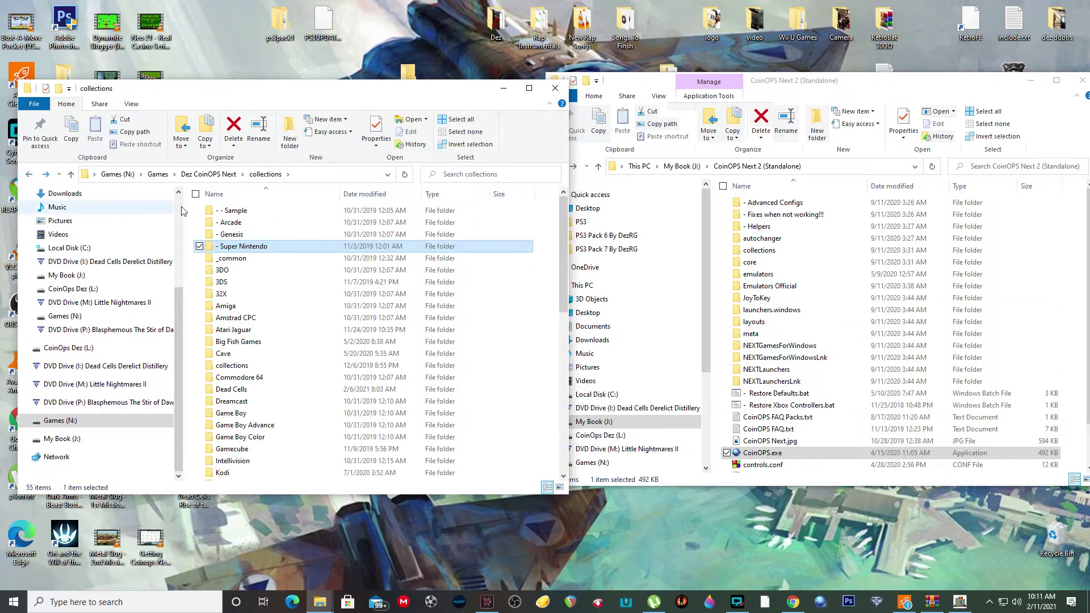
{"action": "left_click", "coordinate": [233, 235]}
{"action": "double_click", "coordinate": [764, 252]}
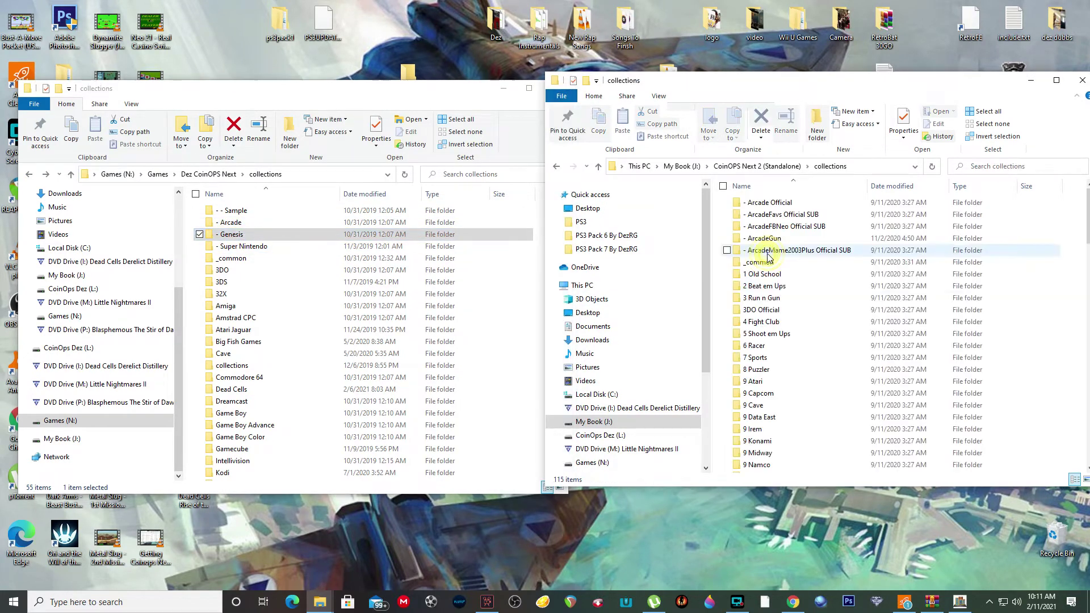
{"action": "scroll", "coordinate": [775, 295], "scroll_direction": "down", "scroll_amount": 15}
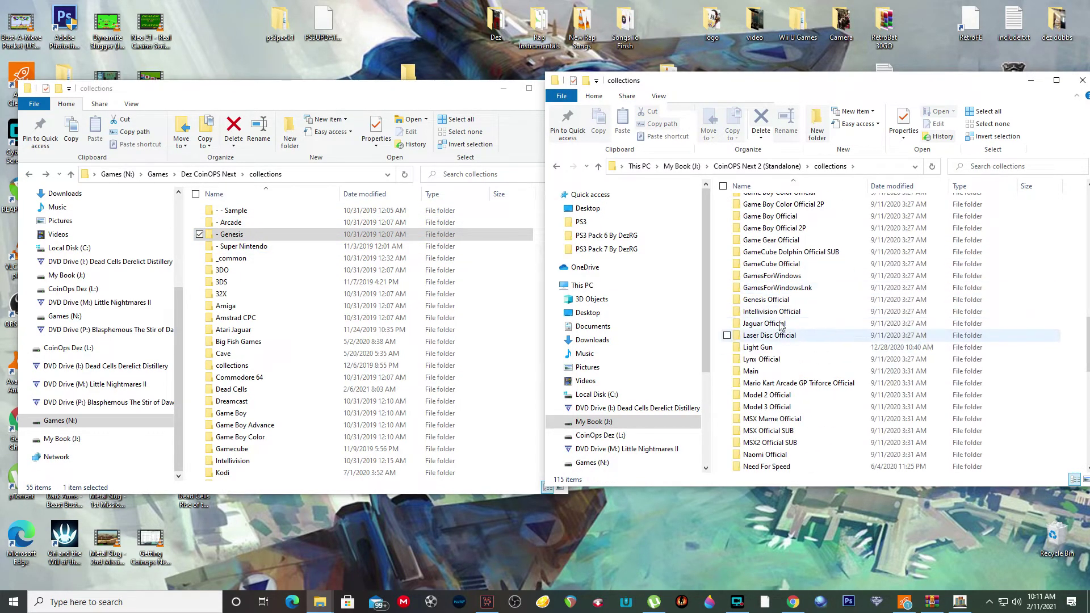
{"action": "left_click", "coordinate": [775, 304]}
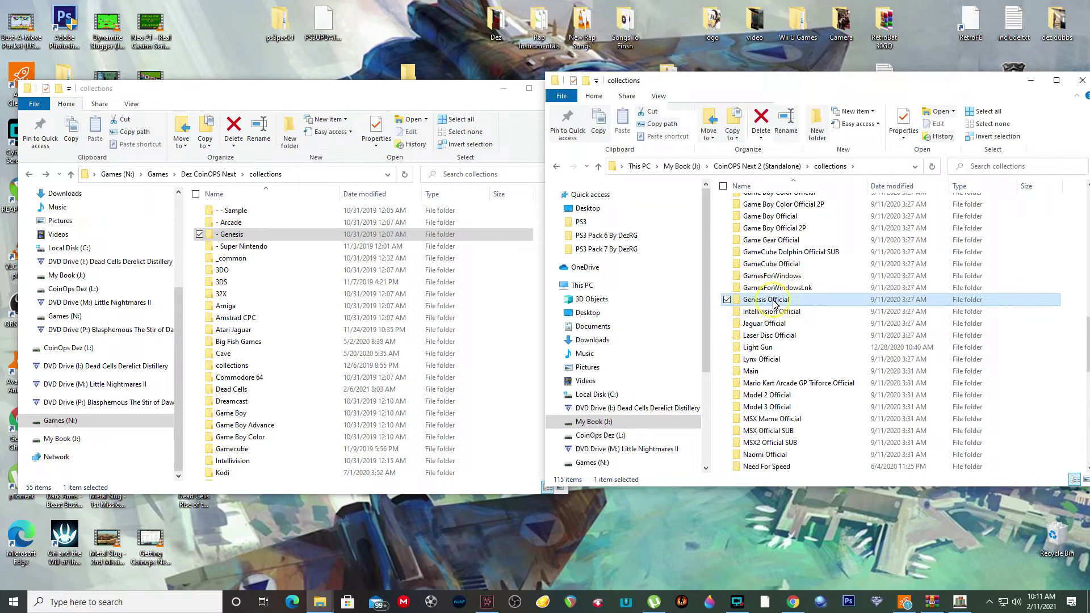
{"action": "double_click", "coordinate": [773, 300]}
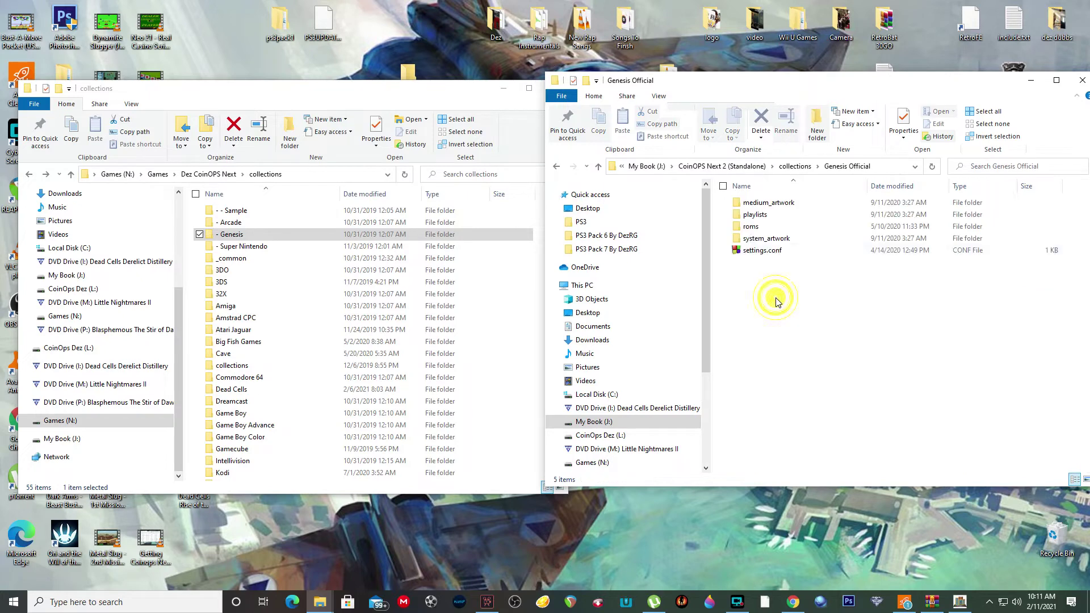
- Confirm Genesis Official's medium_artwork and roms folders are empty, then reopen Genesis Official
{"action": "double_click", "coordinate": [761, 204]}
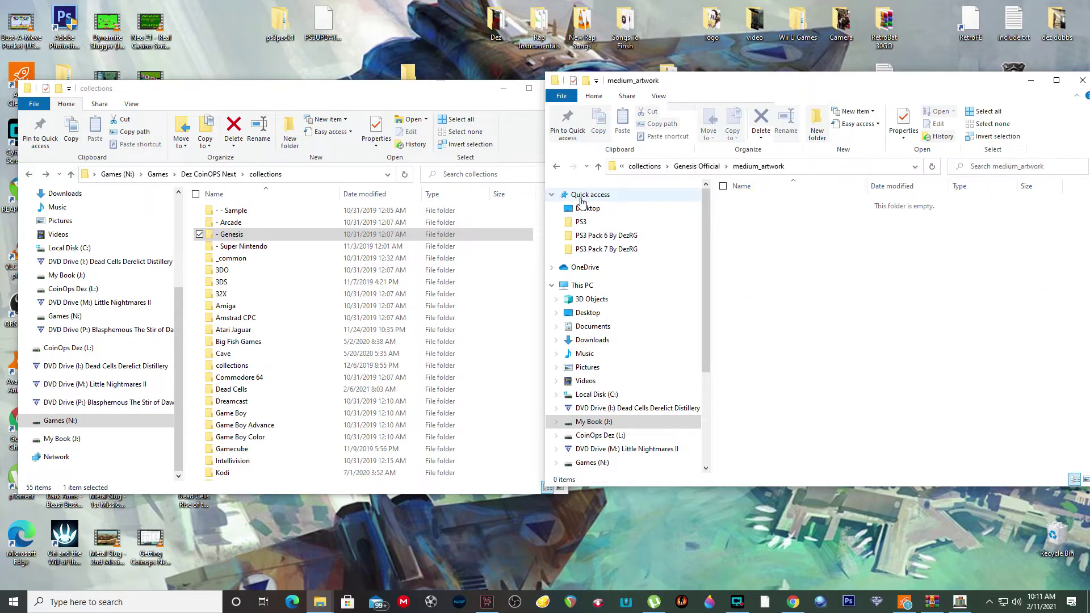
{"action": "left_click", "coordinate": [556, 168]}
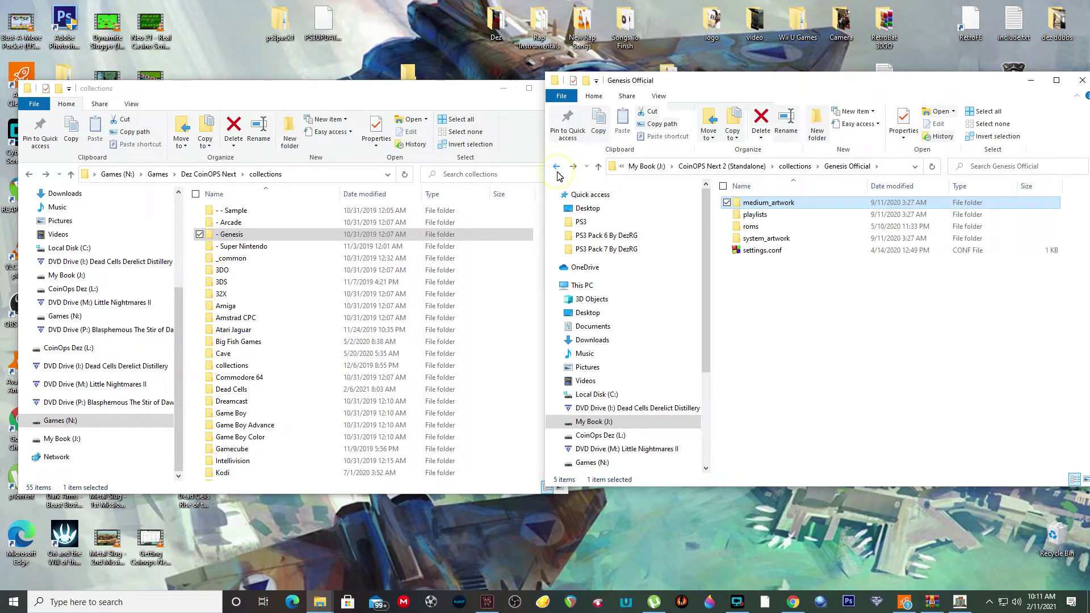
{"action": "left_click", "coordinate": [557, 168]}
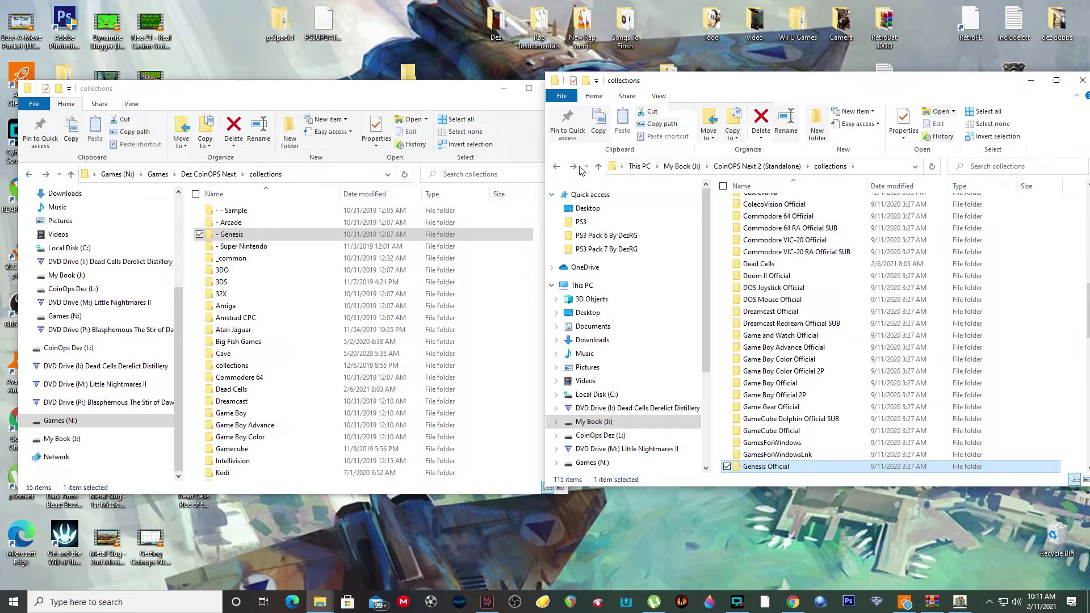
{"action": "left_click", "coordinate": [573, 166]}
{"action": "double_click", "coordinate": [747, 226]}
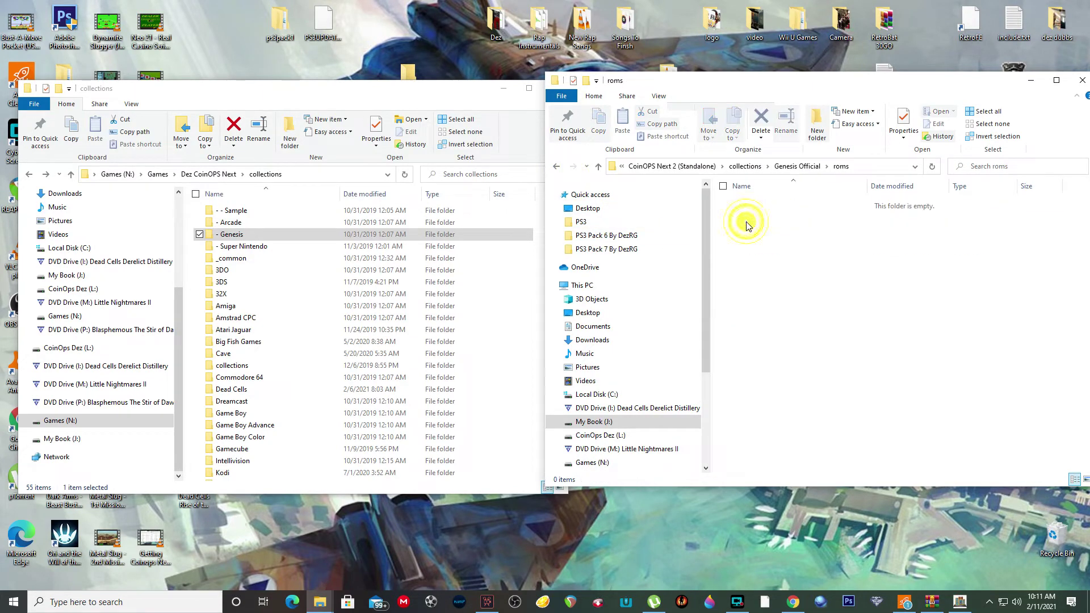
{"action": "left_click", "coordinate": [556, 168]}
{"action": "left_click", "coordinate": [557, 168]}
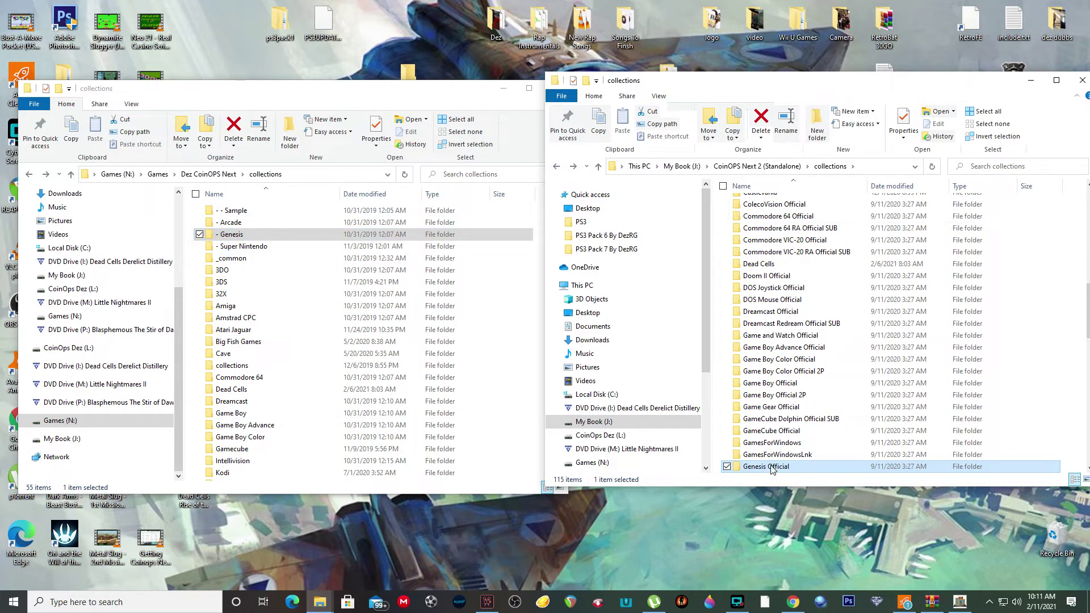
{"action": "double_click", "coordinate": [772, 468]}
- Open '- Genesis' and drag its medium_artwork, playlists, roms and system_artwork folders onto Genesis Official
{"action": "left_click", "coordinate": [221, 238]}
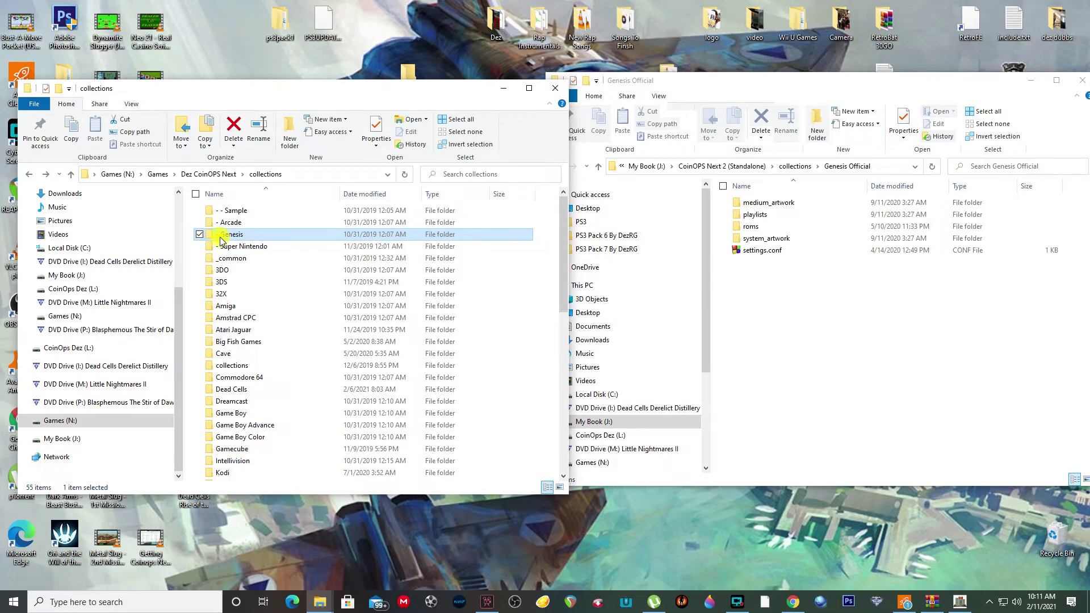
{"action": "double_click", "coordinate": [221, 238]}
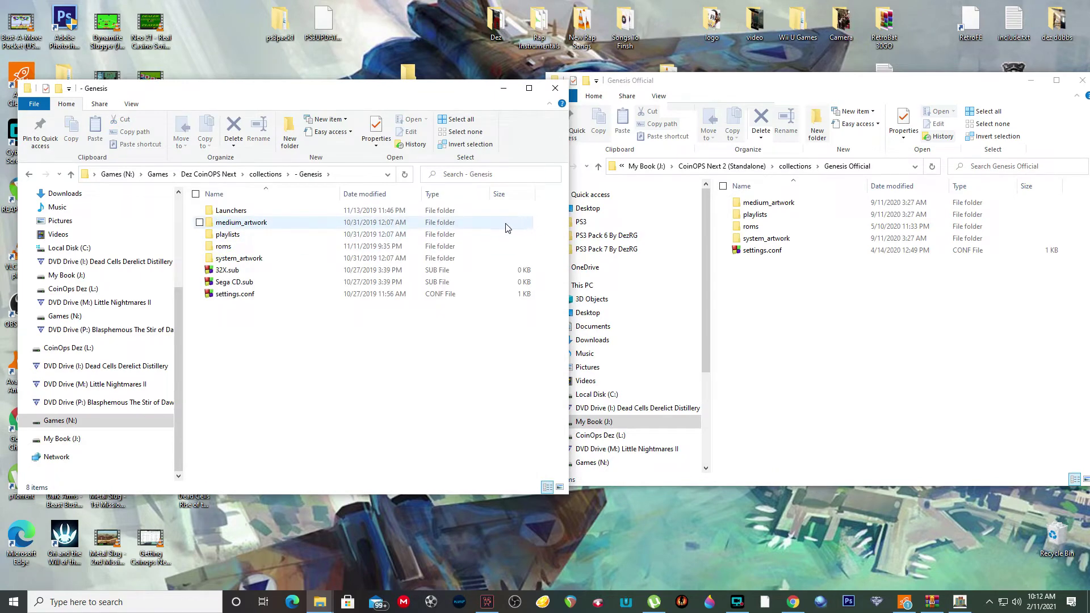
{"action": "left_click_drag", "start_coordinate": [507, 228], "coordinate": [446, 264]}
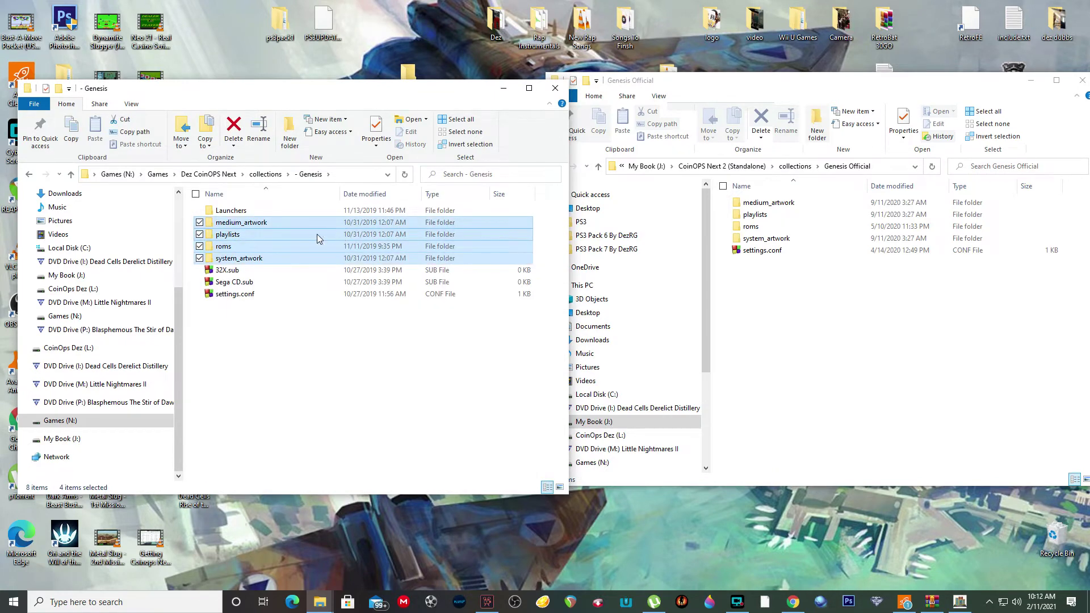
{"action": "left_click_drag", "start_coordinate": [317, 234], "coordinate": [839, 411]}
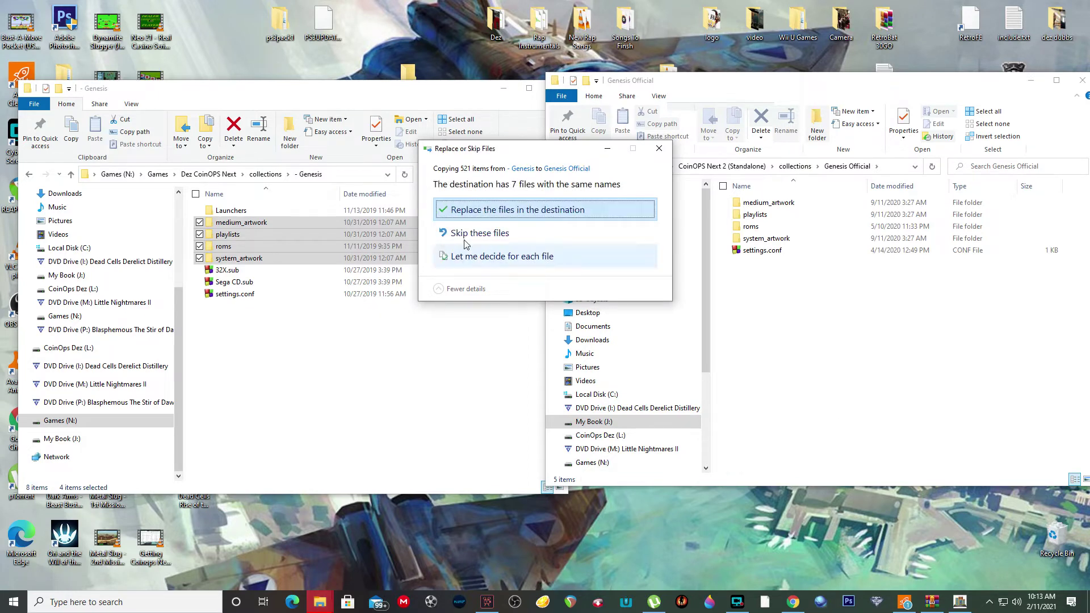
- Resolve conflicts with 'Let me decide for each file', then go up to the CoinOPS Next 2 folder
{"action": "left_click", "coordinate": [491, 257]}
{"action": "left_click", "coordinate": [617, 432]}
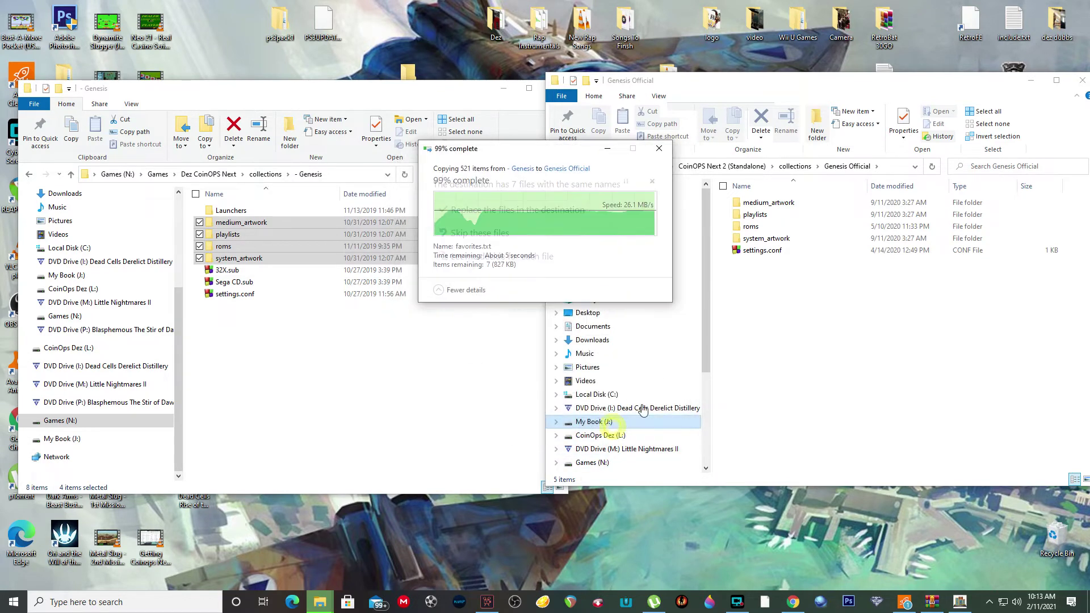
{"action": "left_click", "coordinate": [556, 166]}
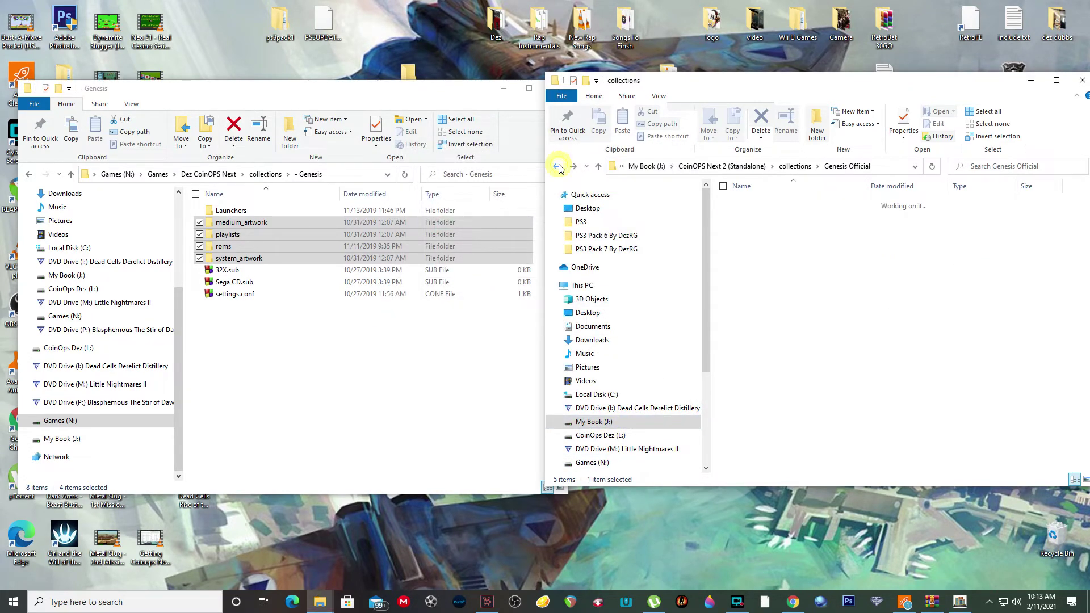
{"action": "left_click", "coordinate": [556, 165]}
- Launch CoinOPS.exe, switch the category ring to ALL, and browse right to Sega Genesis
{"action": "left_click", "coordinate": [756, 453]}
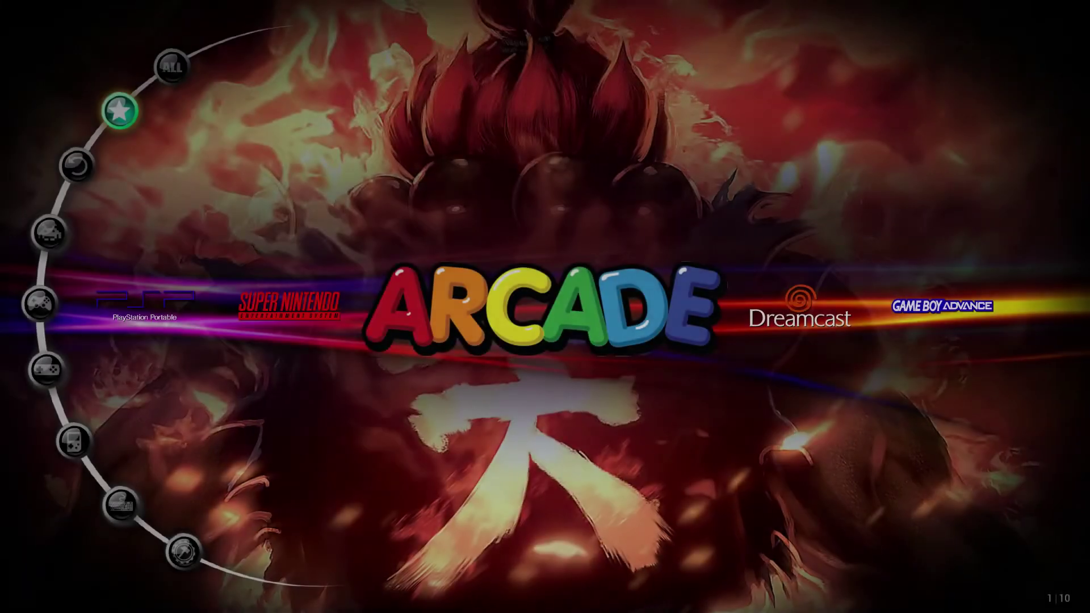
{"action": "key", "text": "Left"}
{"action": "key", "text": "Up"}
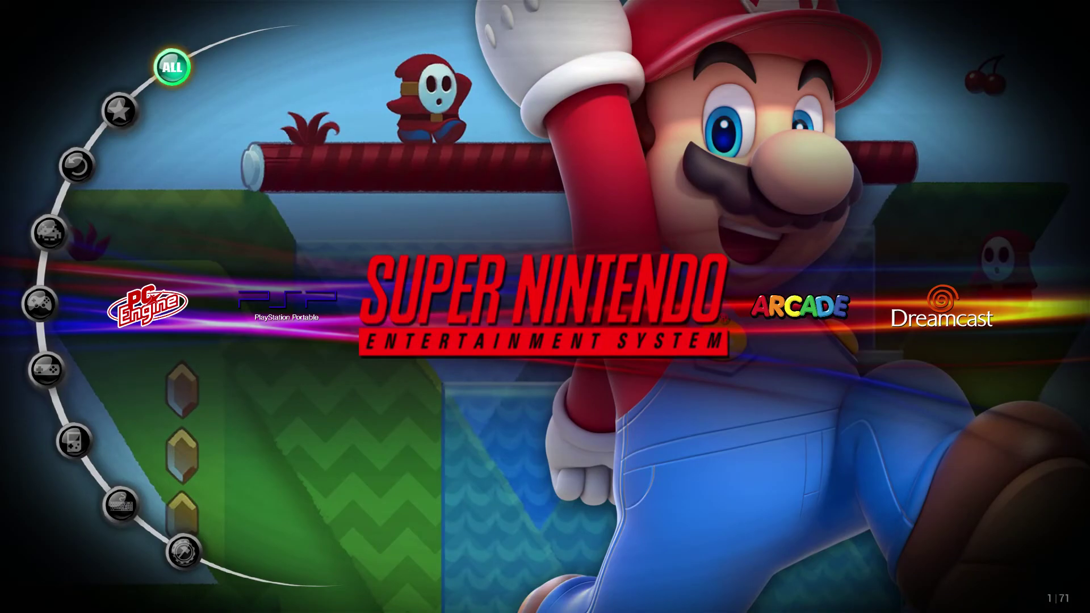
{"action": "key", "text": "Right"}
{"action": "key", "text": "Right"}
{"action": "key", "text": "Right"}
{"action": "key", "text": "Right"}
{"action": "key", "text": "Right"}
{"action": "key", "text": "Right"}
{"action": "key", "text": "Right"}
{"action": "key", "text": "Right"}
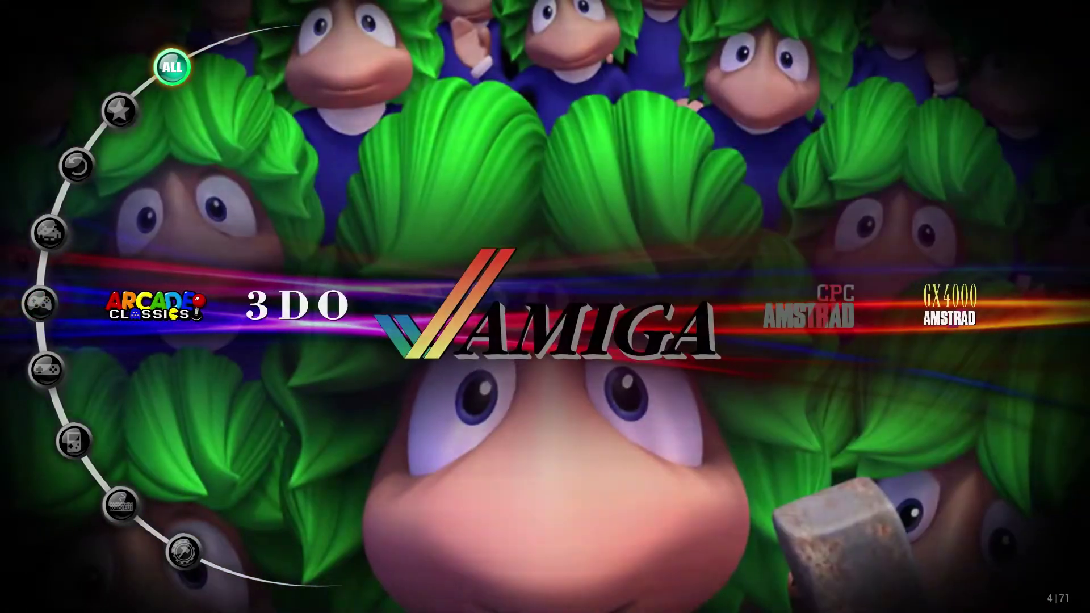
{"action": "key", "text": "Right"}
{"action": "key", "text": "Right"}
{"action": "key", "text": "Right"}
{"action": "key", "text": "Right"}
{"action": "key", "text": "Right"}
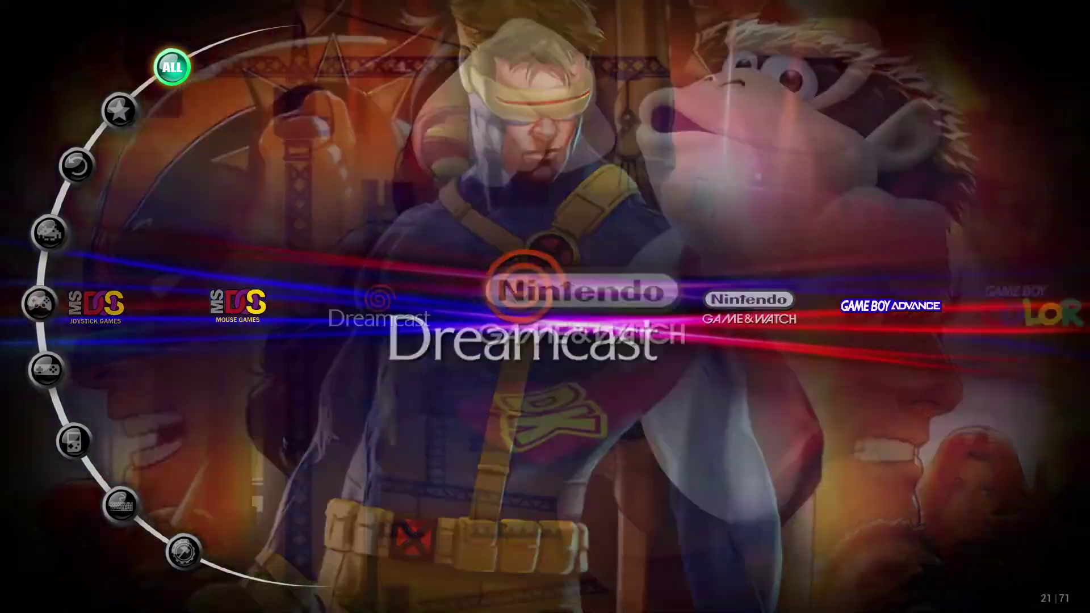
{"action": "key", "text": "Right"}
{"action": "key", "text": "Right"}
{"action": "key", "text": "Right"}
{"action": "key", "text": "Right"}
{"action": "key", "text": "Right"}
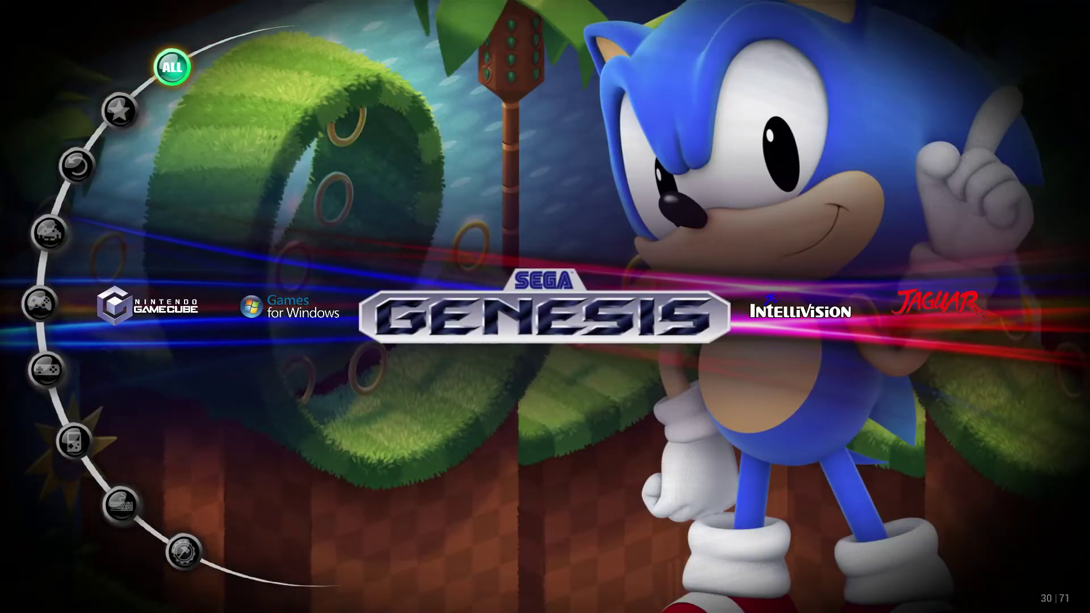
- Open the 126-game Sega Genesis list, browse the games, and launch Aladdin
{"action": "key", "text": "Return"}
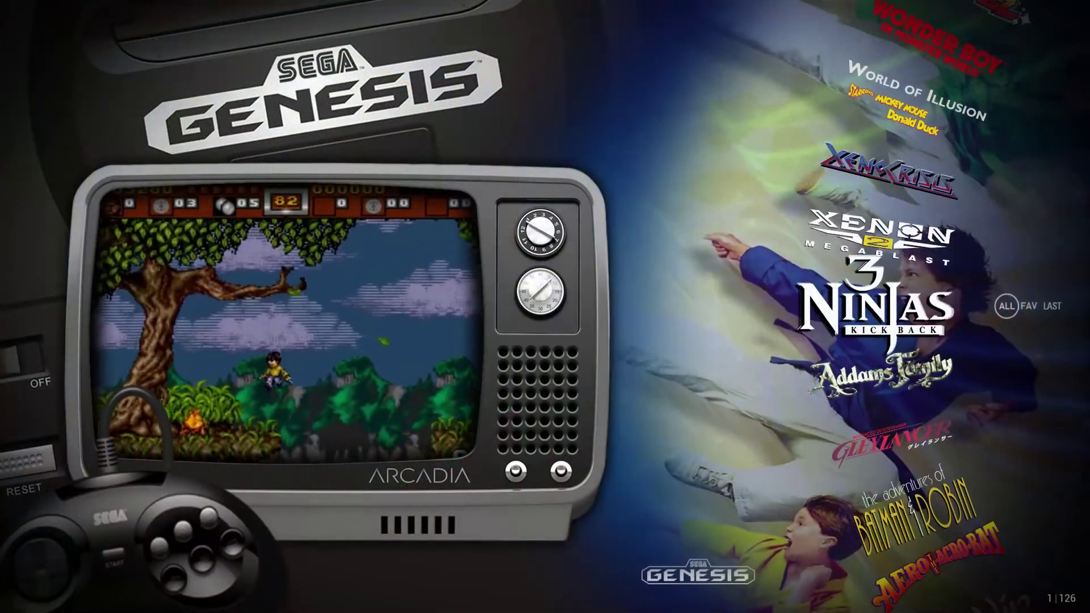
{"action": "key", "text": "Down"}
{"action": "key", "text": "Down"}
{"action": "key", "text": "Down"}
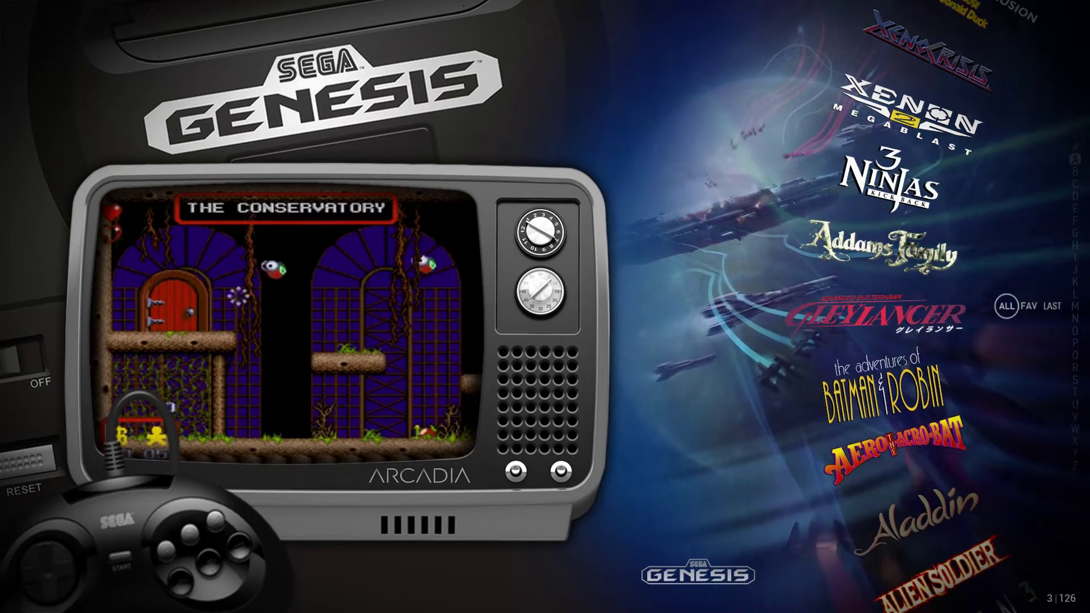
{"action": "key", "text": "Down"}
{"action": "key", "text": "Down"}
{"action": "key", "text": "Down"}
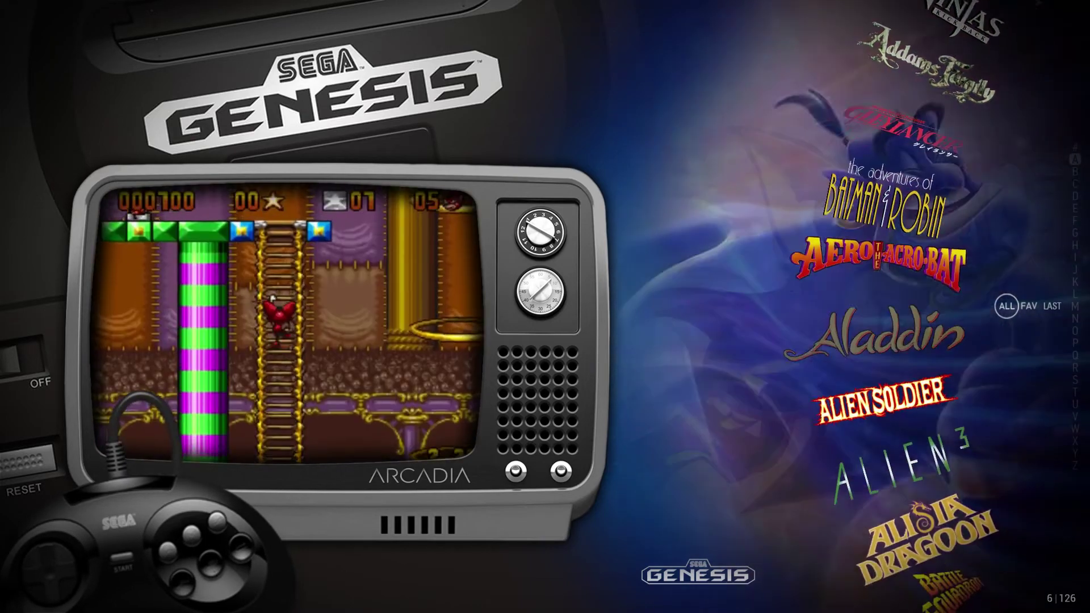
{"action": "key", "text": "Up"}
{"action": "key", "text": "Return"}
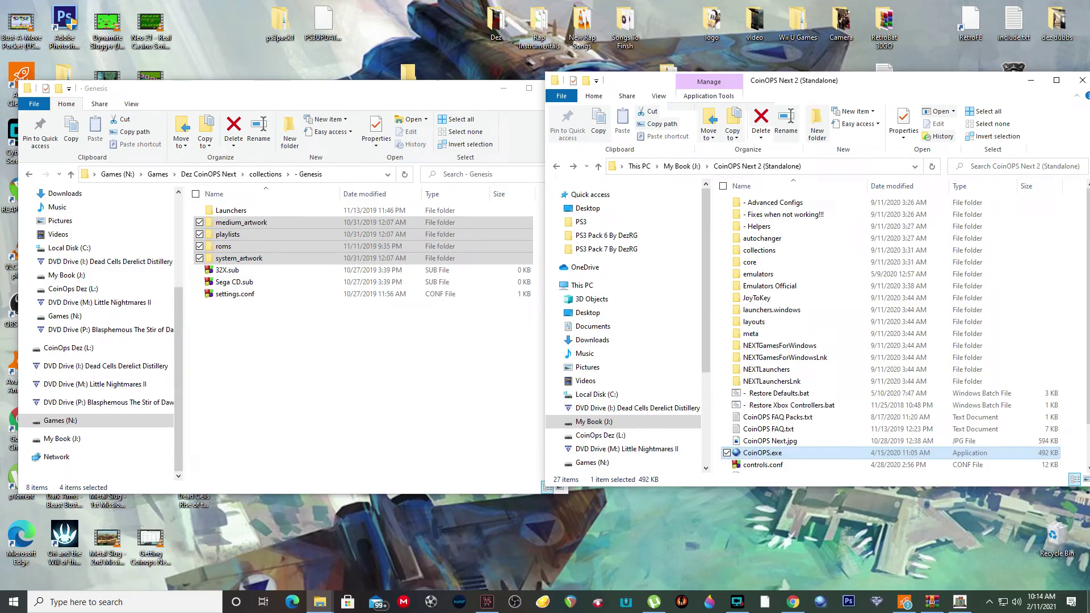
- In the left window, go back to the old collections and open the PS1 folder
{"action": "left_click", "coordinate": [30, 178]}
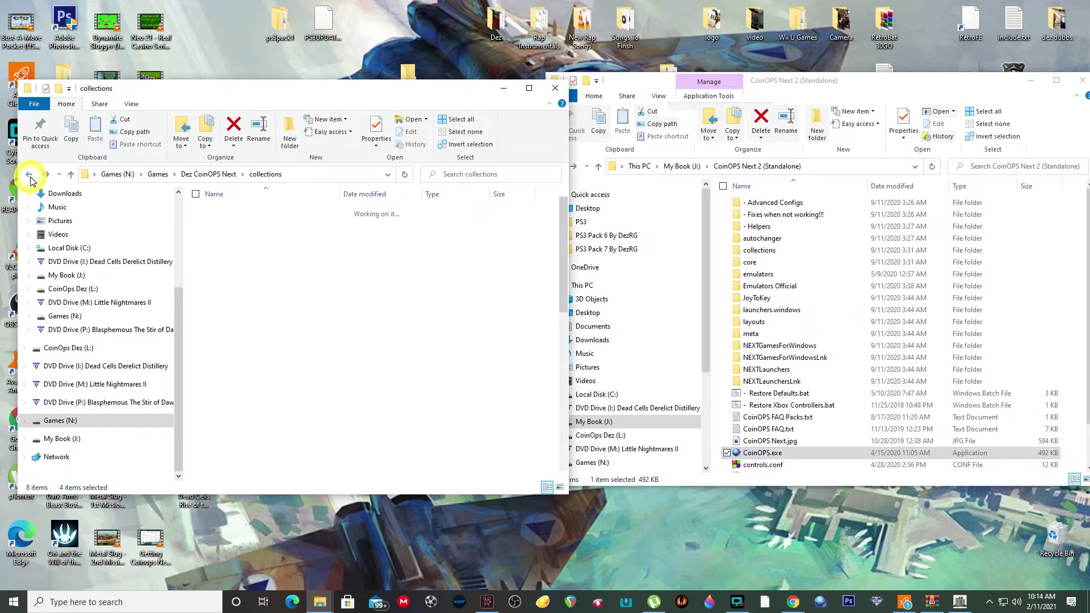
{"action": "scroll", "coordinate": [357, 306], "scroll_direction": "down", "scroll_amount": 3}
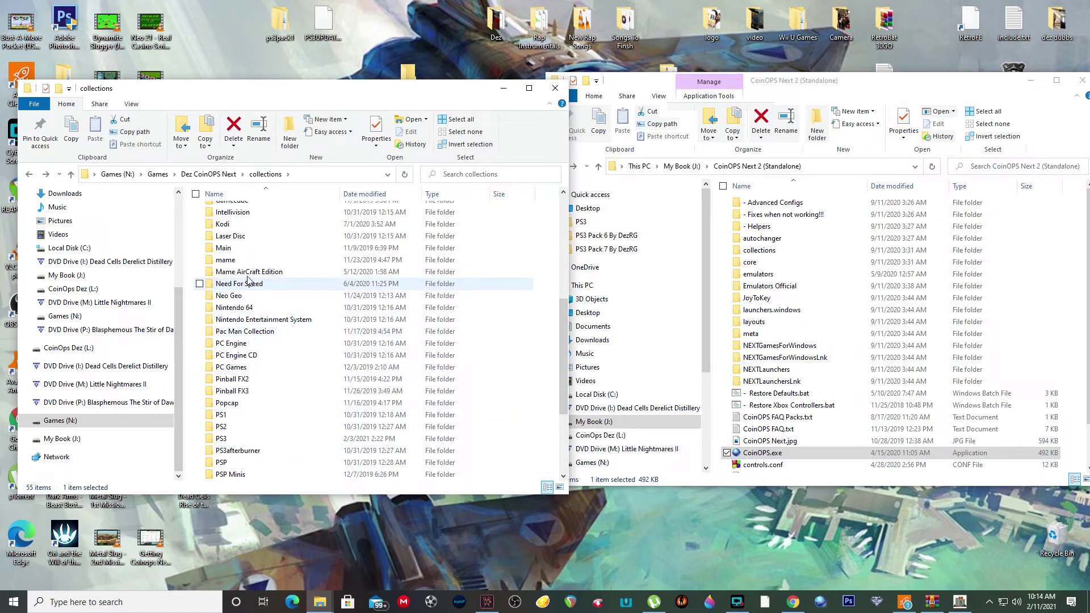
{"action": "scroll", "coordinate": [246, 297], "scroll_direction": "down", "scroll_amount": 4}
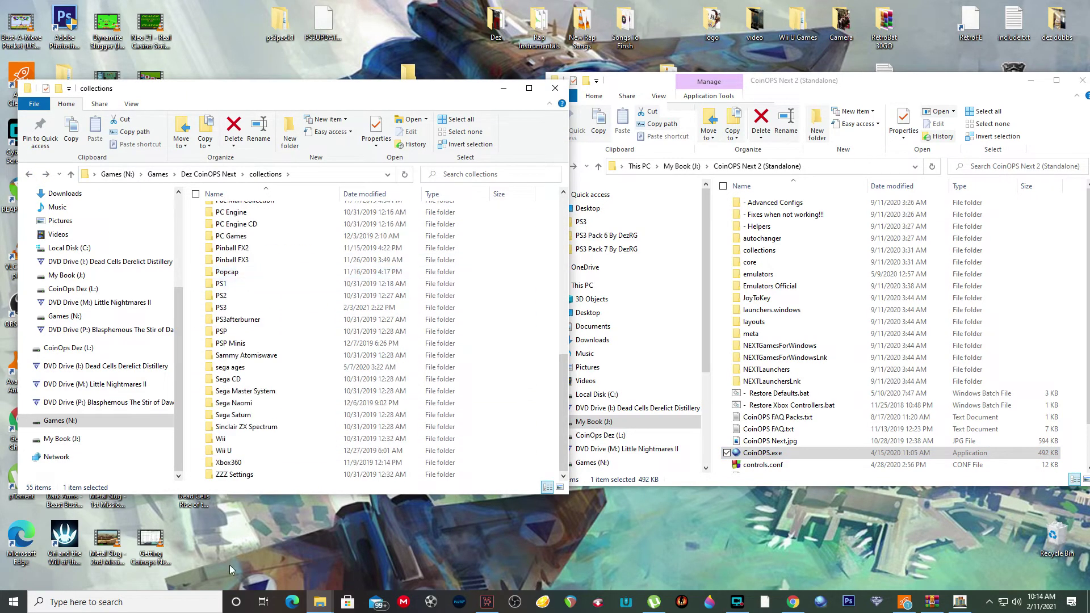
{"action": "double_click", "coordinate": [224, 283]}
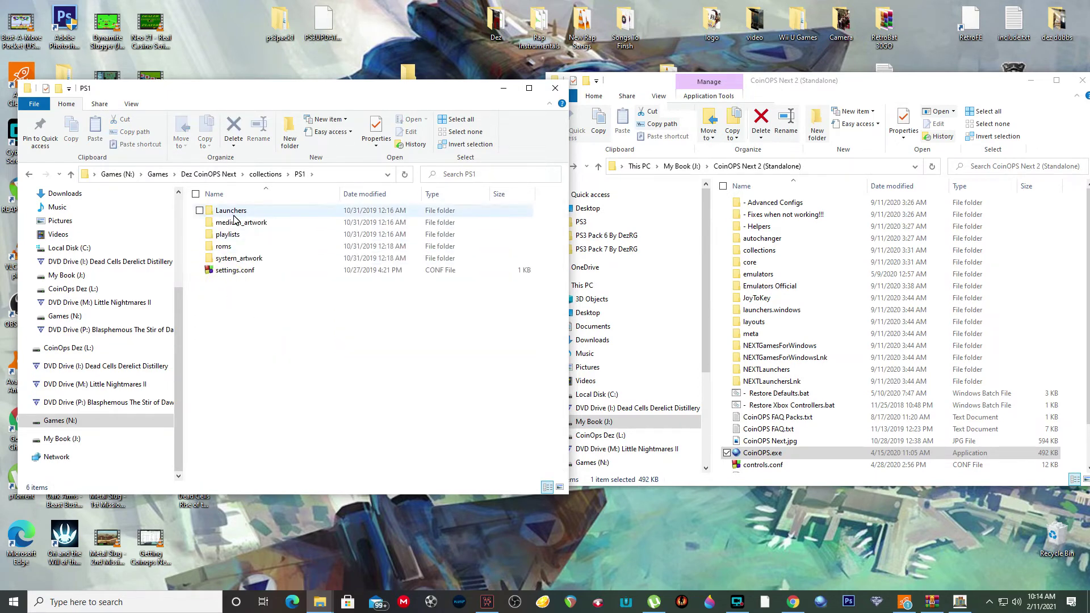
- Inspect PS1's medium_artwork and settings.conf, then move the CoinOPS Next 2 window over it
{"action": "left_click", "coordinate": [233, 223]}
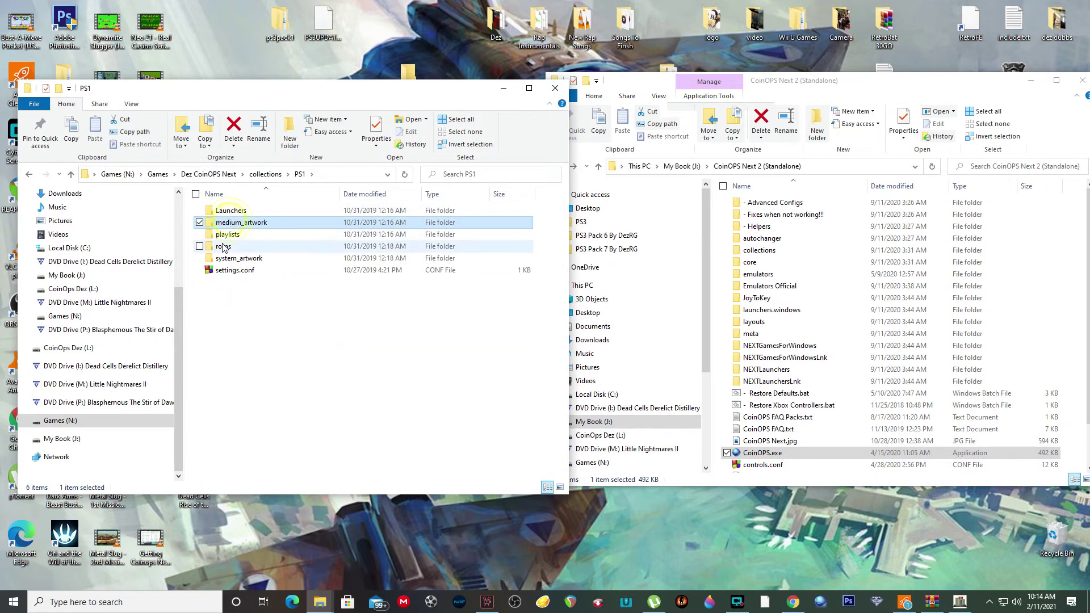
{"action": "left_click", "coordinate": [233, 273]}
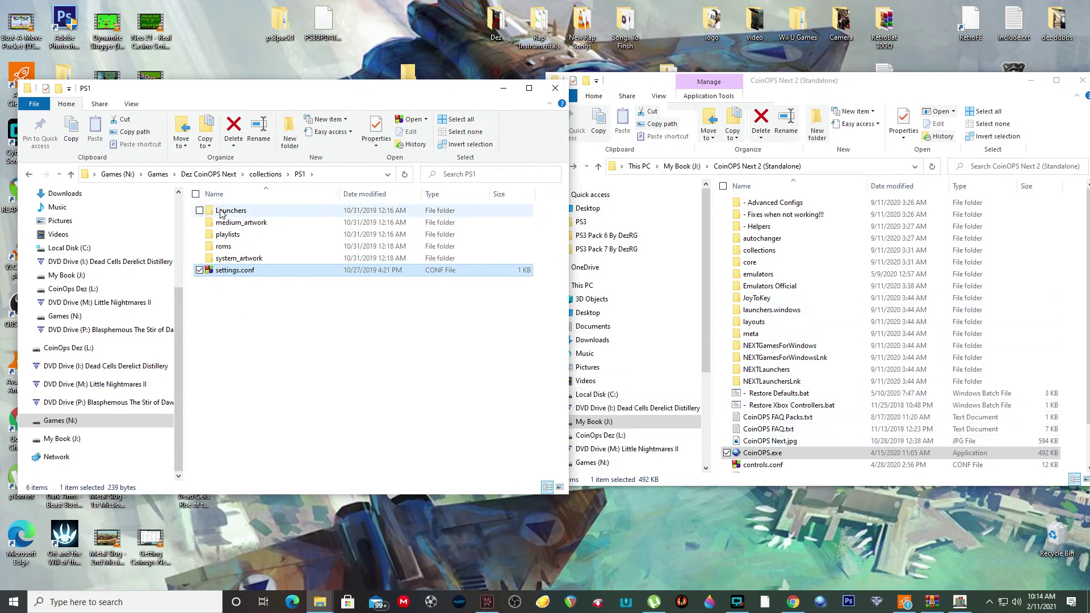
{"action": "mouse_move", "coordinate": [220, 213]}
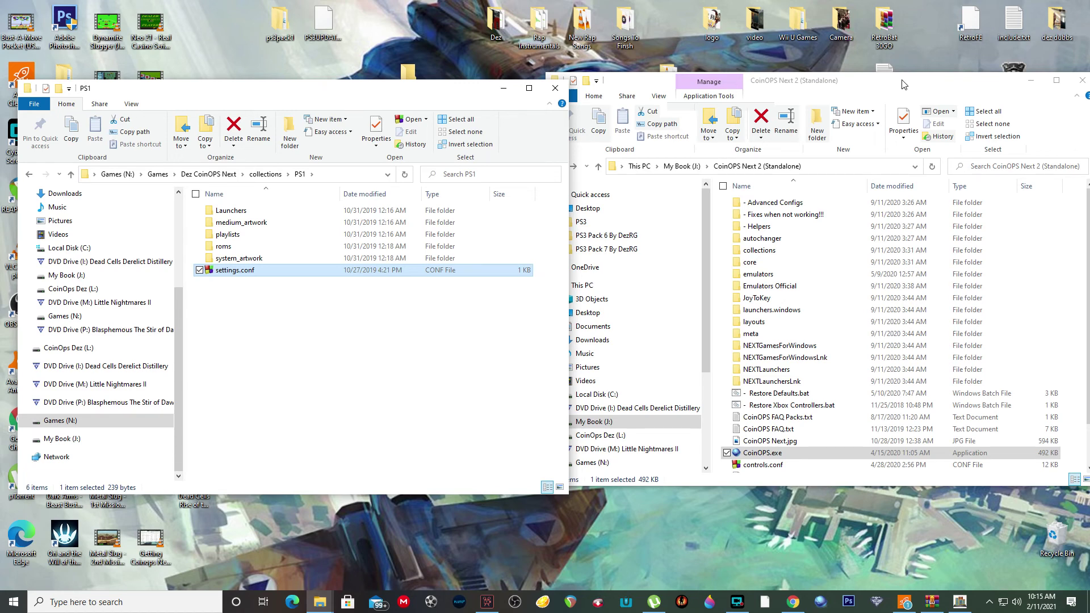
{"action": "left_click_drag", "start_coordinate": [904, 85], "coordinate": [643, 88]}
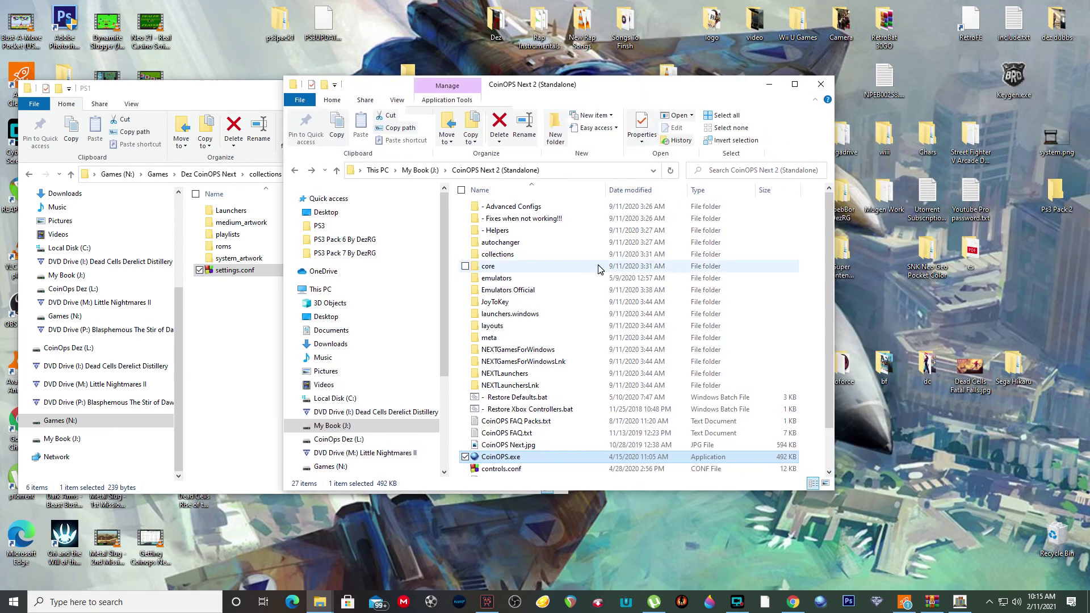